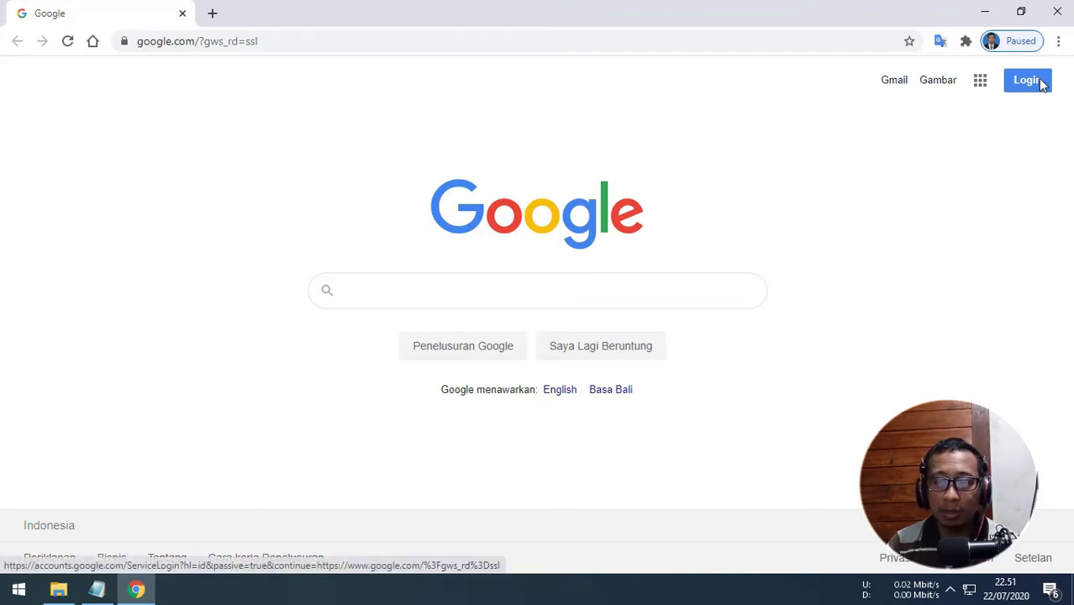
# Step: Sign in to Google with the saved Gmail account by entering the account password
pyautogui.click(1041, 81)
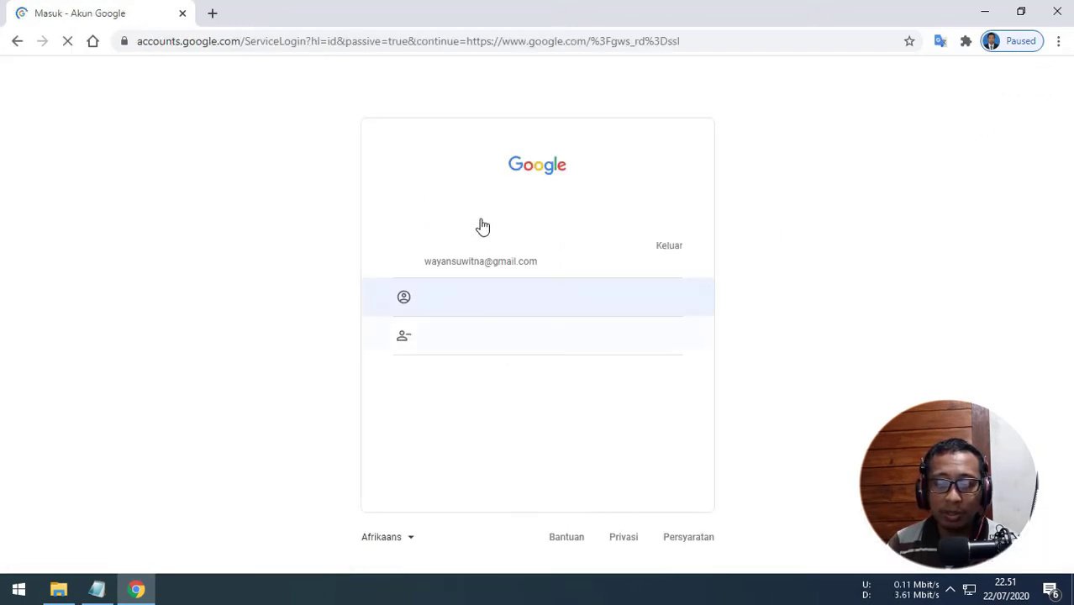
pyautogui.click(516, 265)
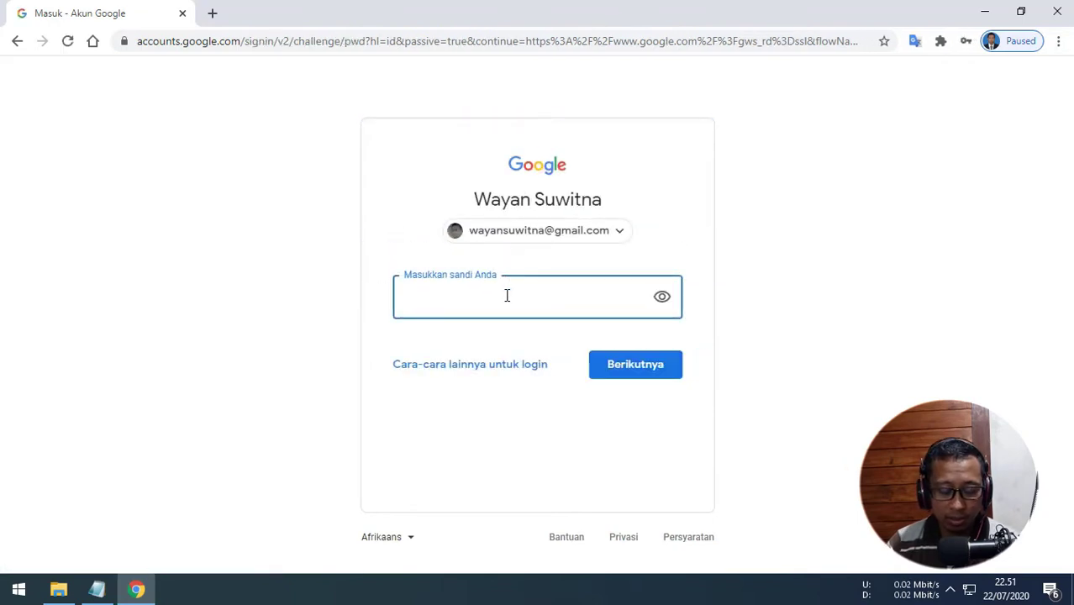
pyautogui.write('****')
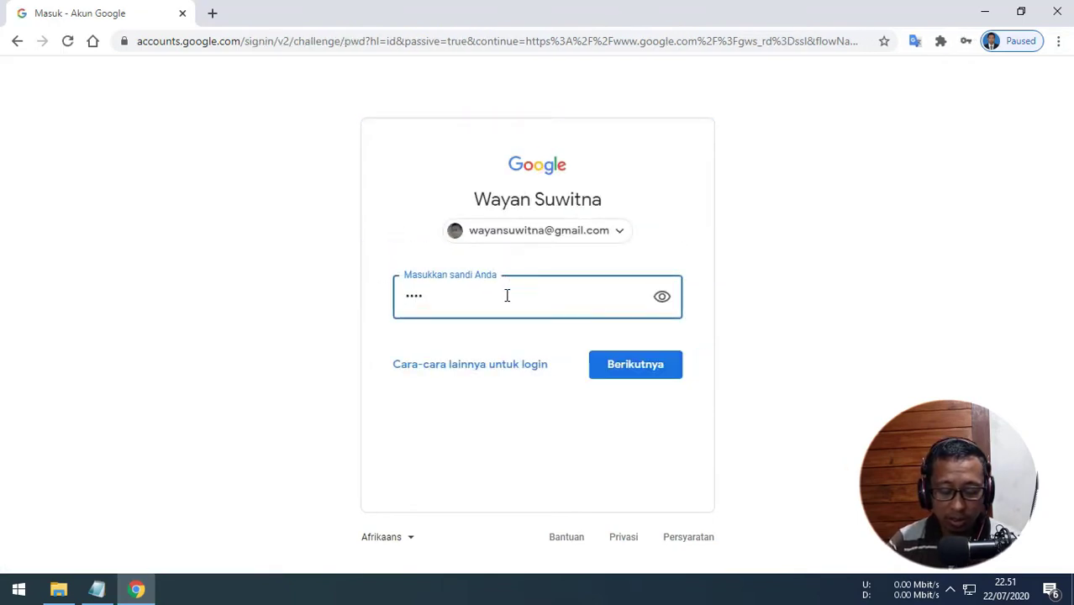
pyautogui.write('******')
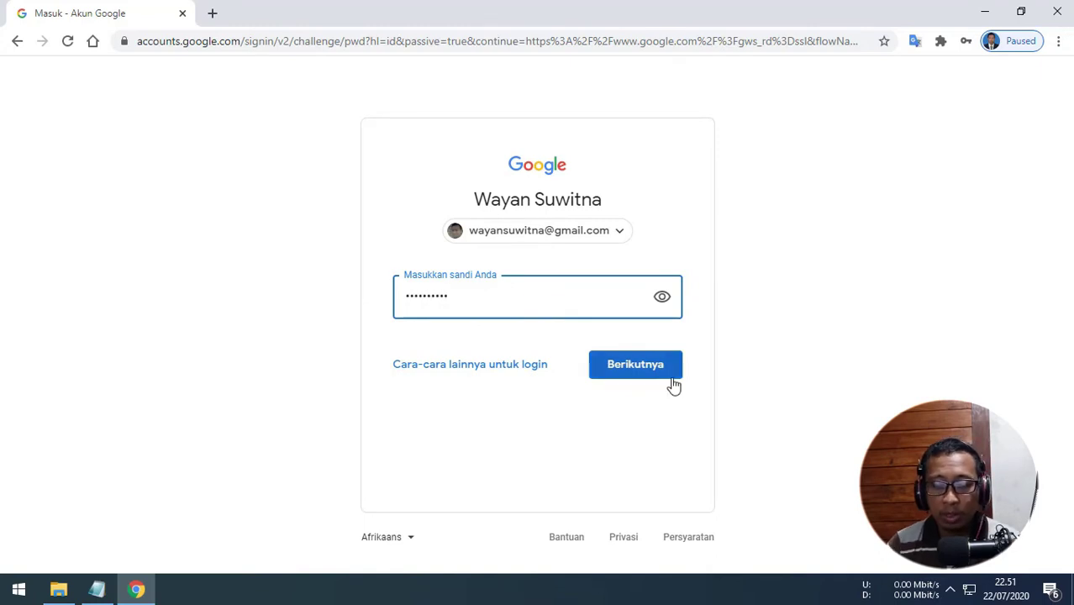
pyautogui.click(639, 373)
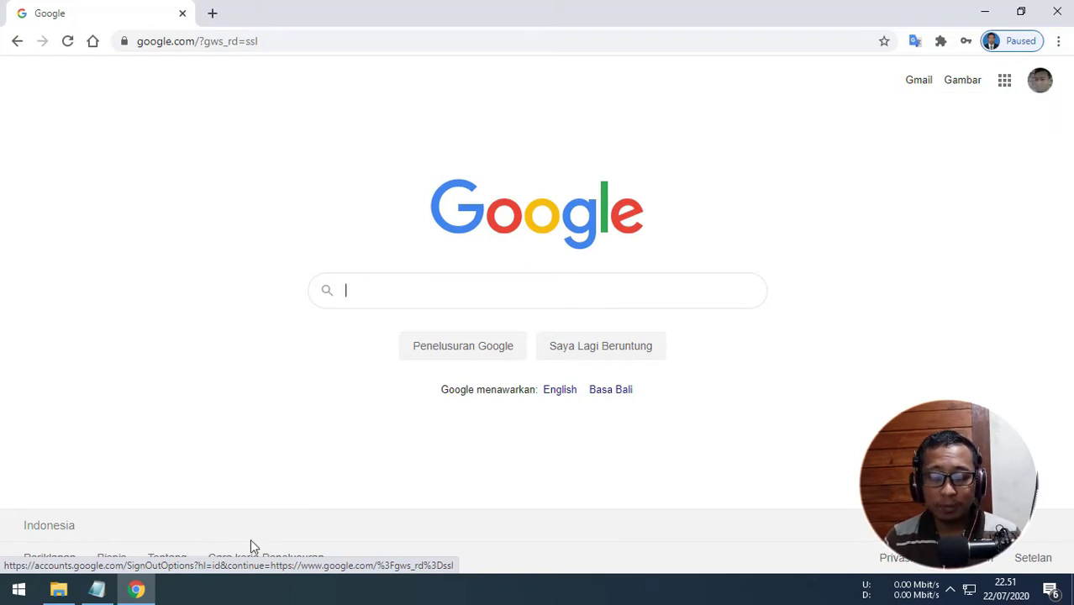
# Step: Switch to the classroom.txt notes in Notepad, highlight the item "Buka Drive", and return to the browser
pyautogui.click(96, 591)
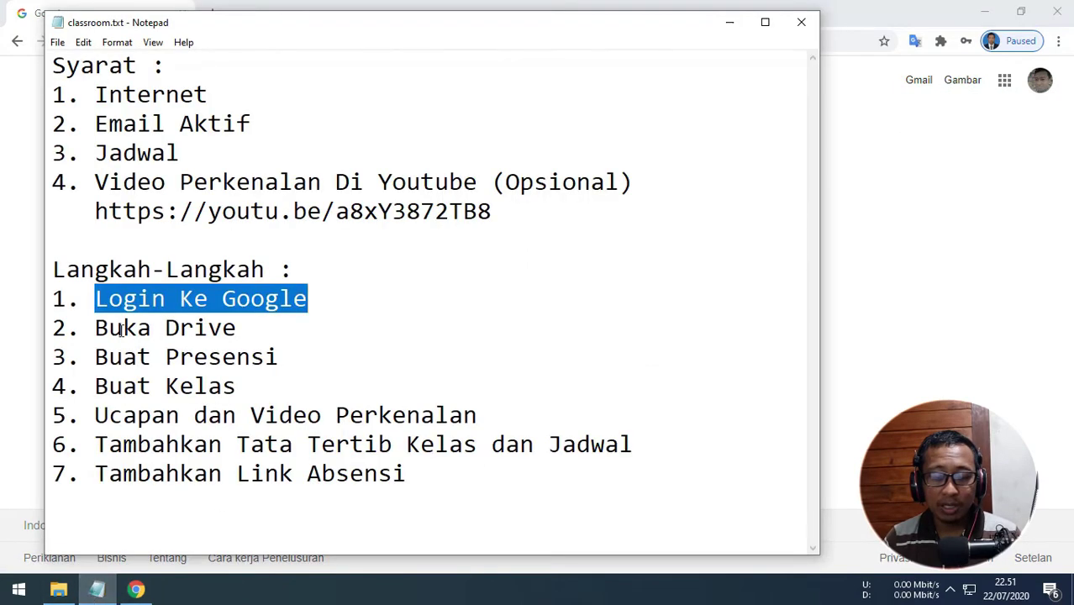
pyautogui.moveTo(96, 327); pyautogui.dragTo(238, 328)
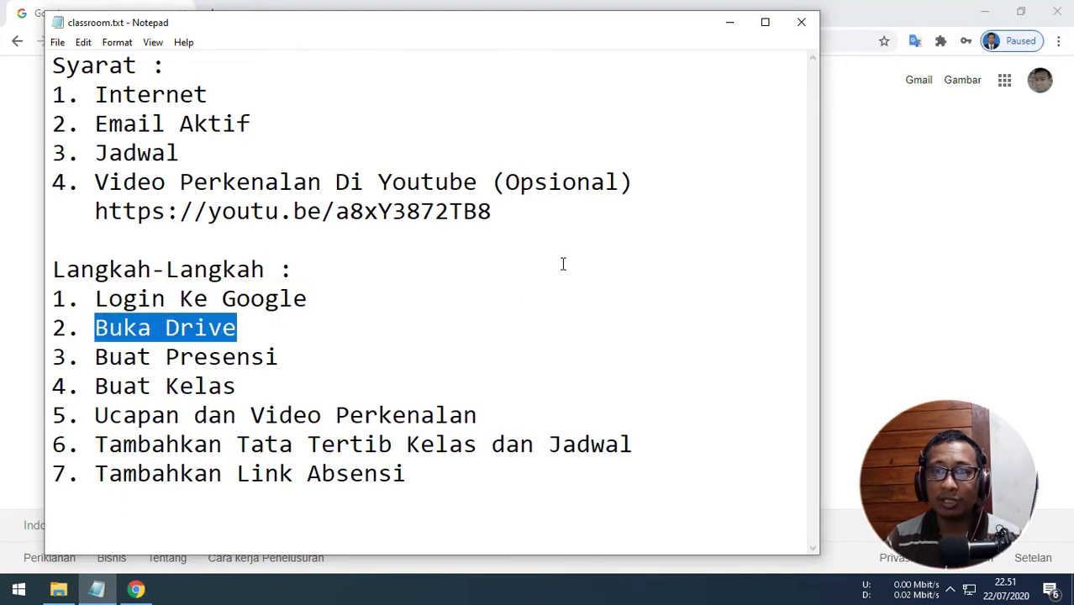
pyautogui.click(874, 264)
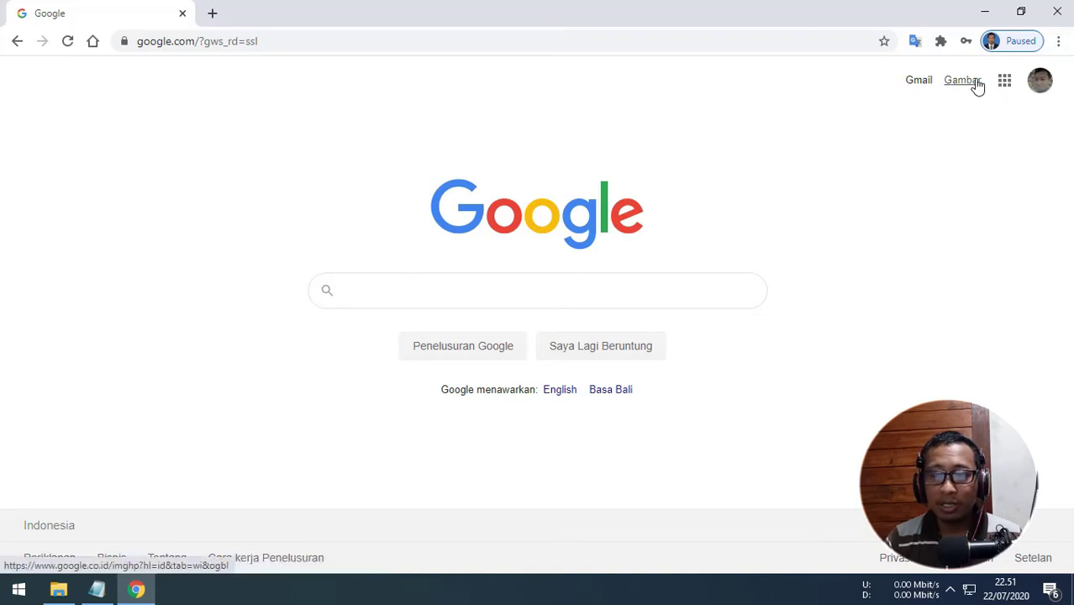
# Step: Open Google Drive from the list of Google apps
pyautogui.click(1005, 82)
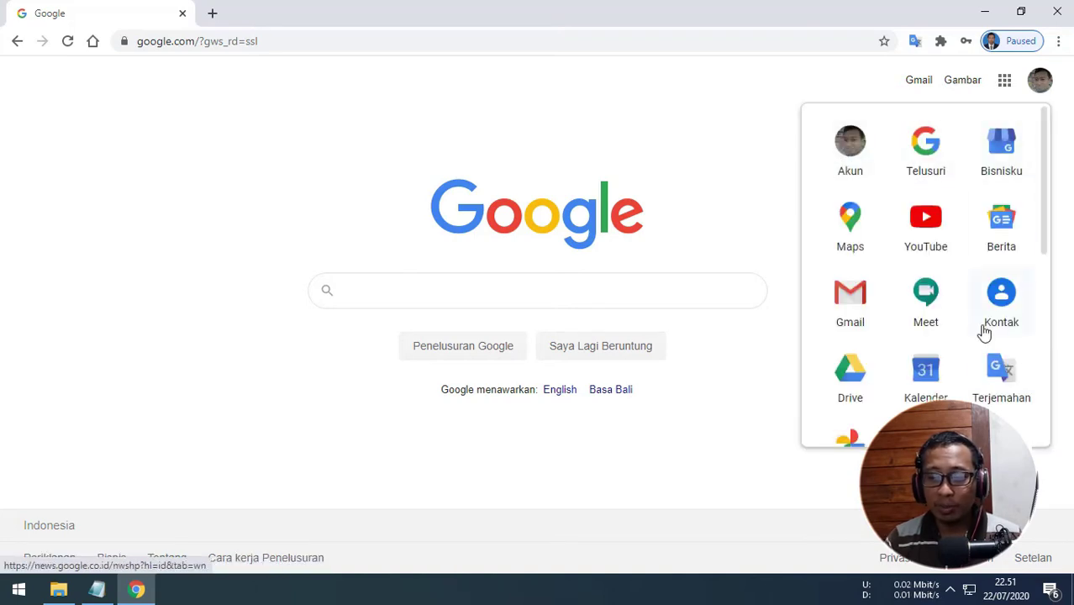
pyautogui.scroll(-1, 967, 328)
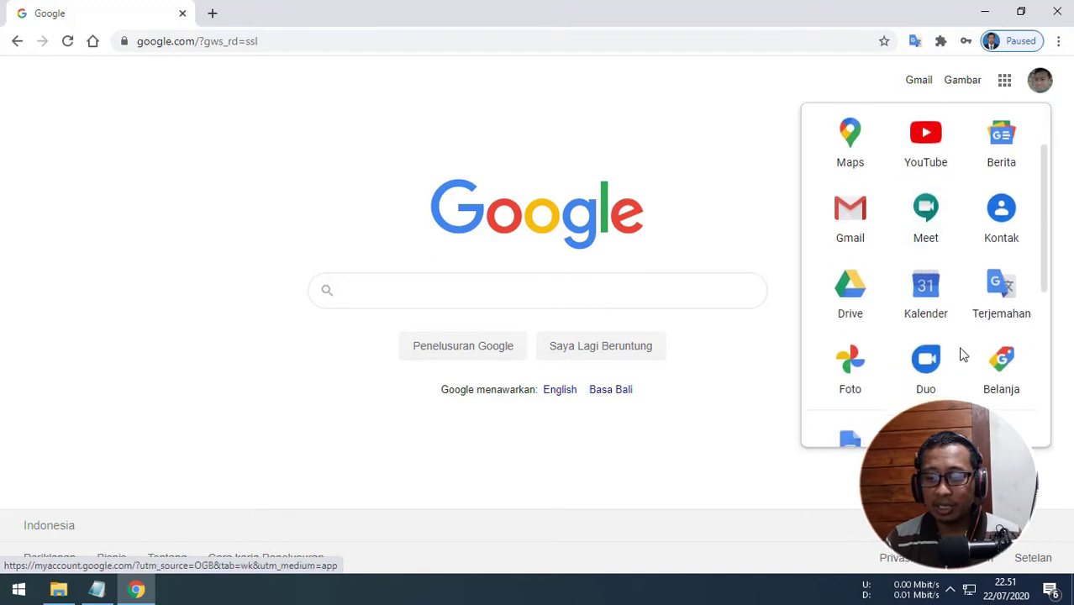
pyautogui.scroll(-2, 962, 355)
pyautogui.scroll(1, 962, 355)
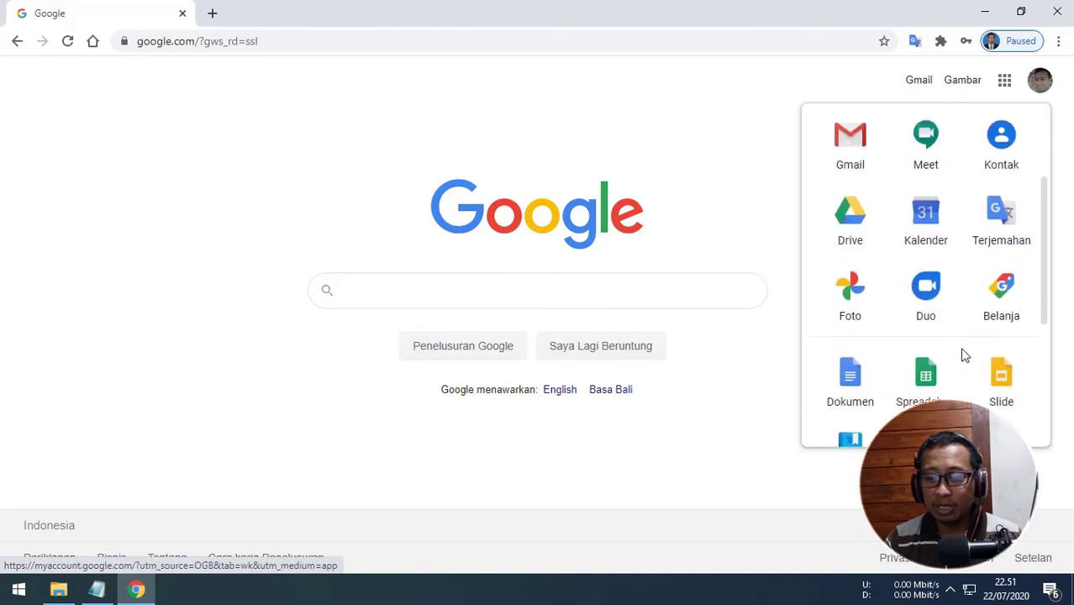
pyautogui.click(859, 210)
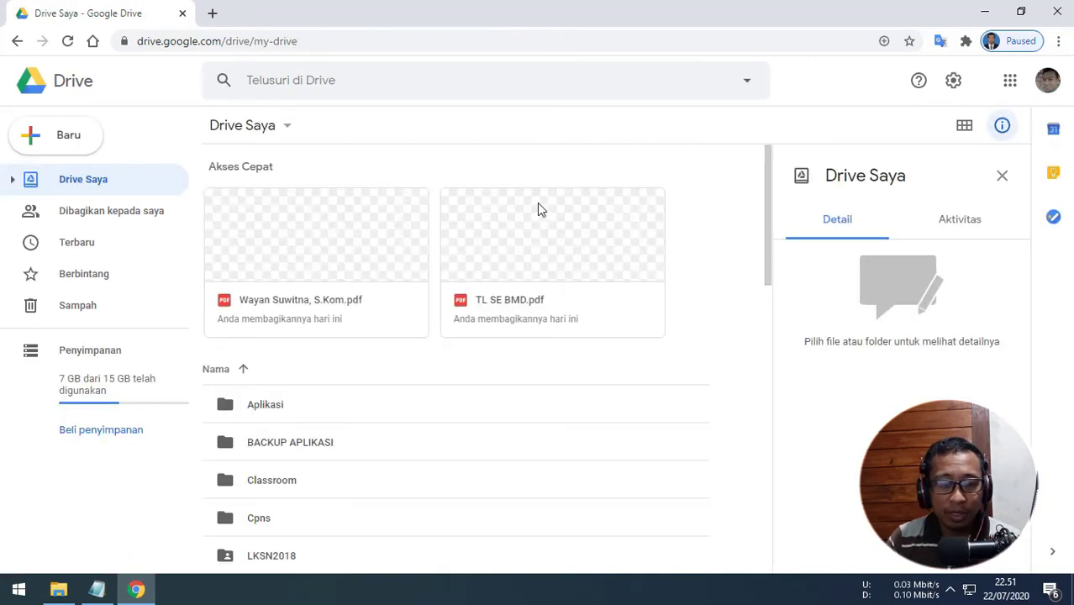
# Step: Create a new folder named 2020 in Drive Saya
pyautogui.click(68, 139)
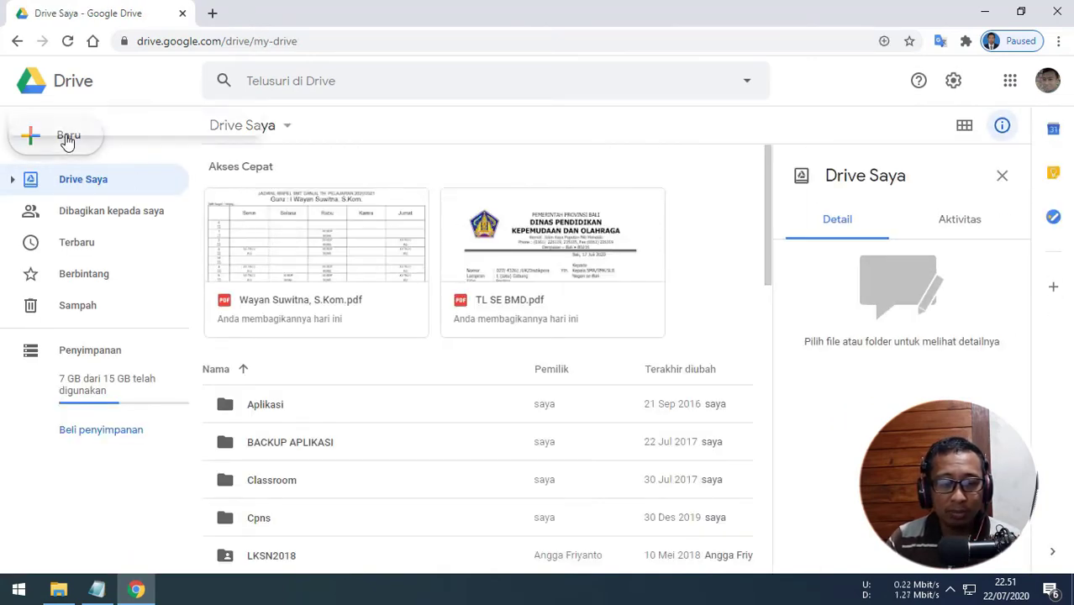
pyautogui.click(75, 143)
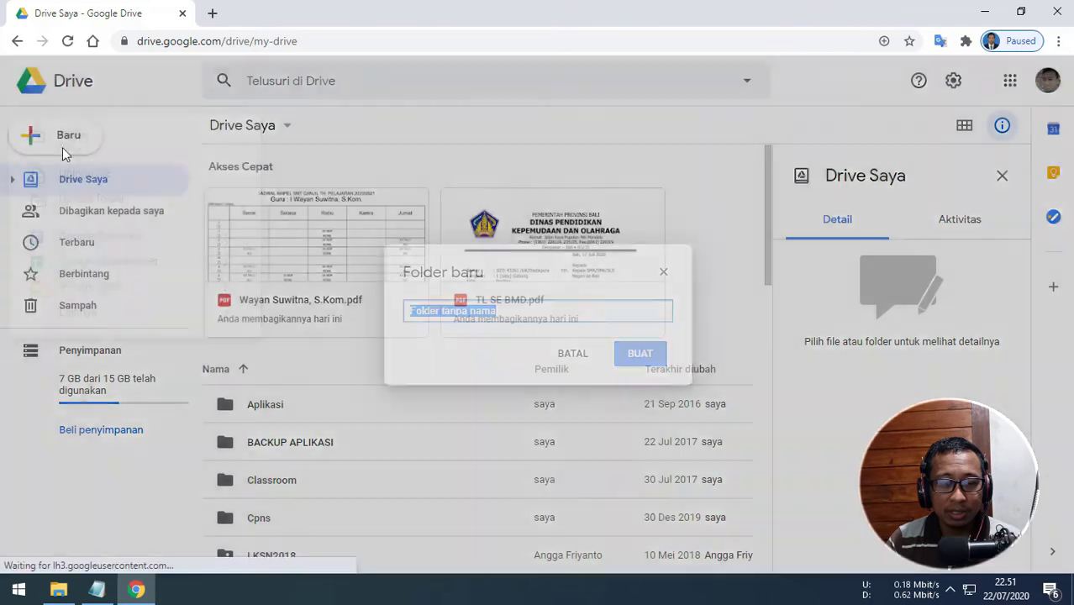
pyautogui.click(550, 309)
pyautogui.moveTo(550, 309); pyautogui.dragTo(357, 311)
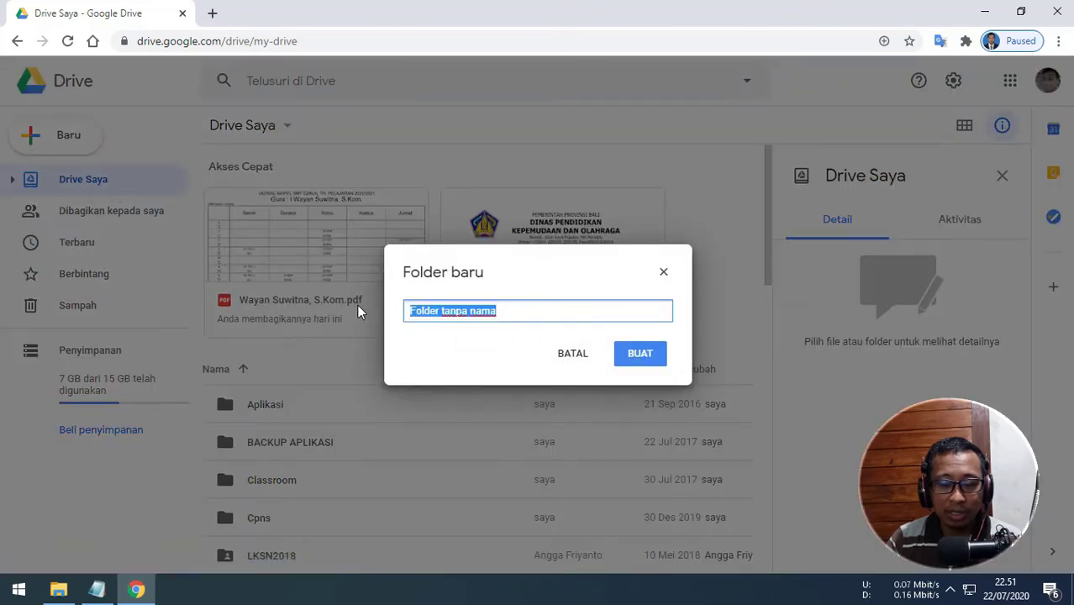
pyautogui.write('2020')
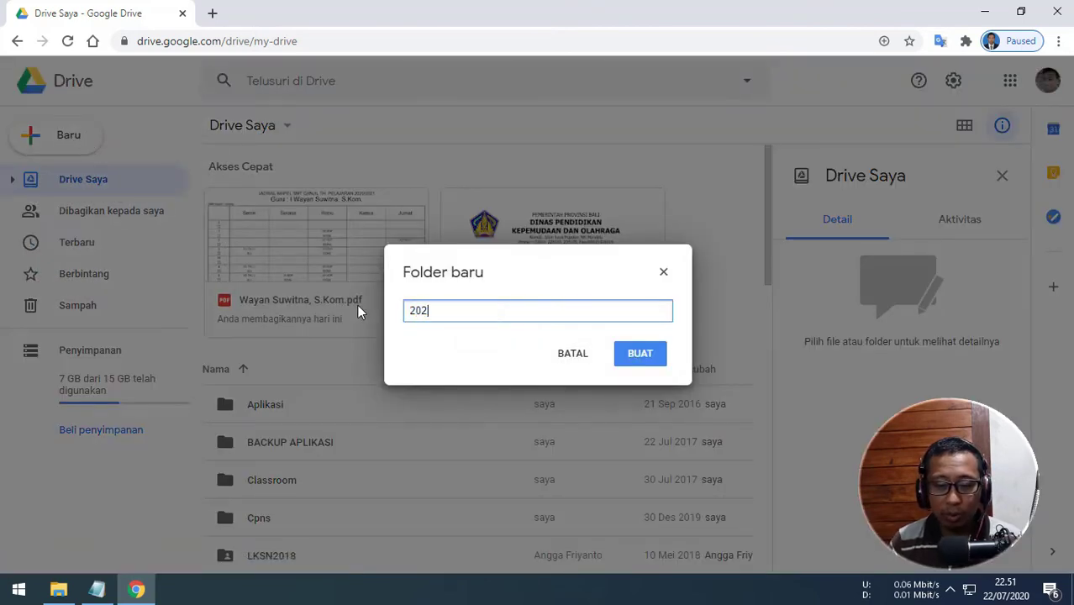
pyautogui.click(641, 356)
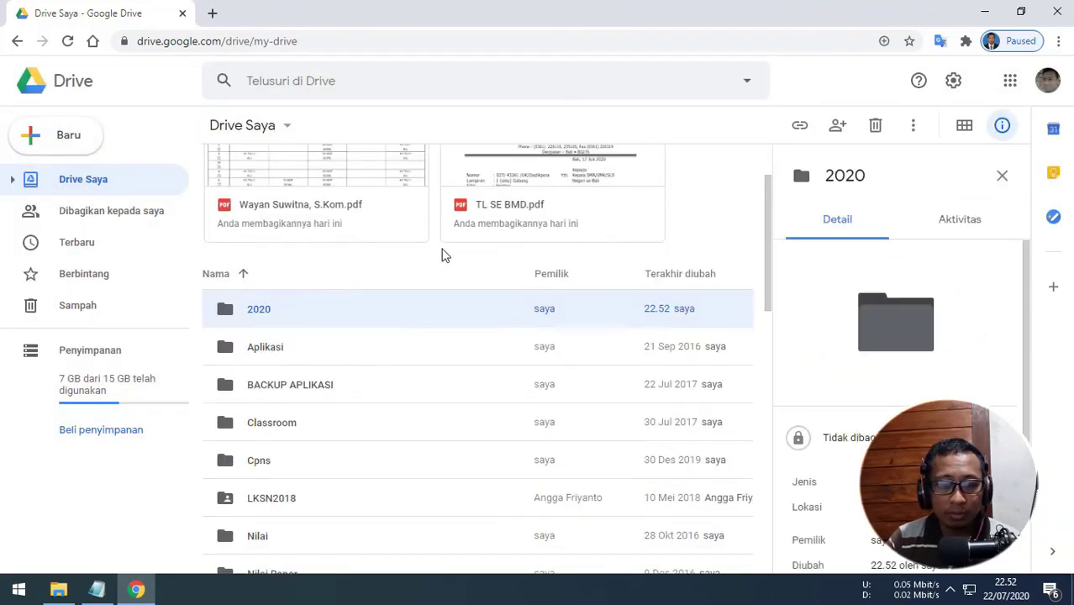
# Step: Open the 2020 folder and create a subfolder named Semester 1 in it
pyautogui.doubleClick(286, 310)
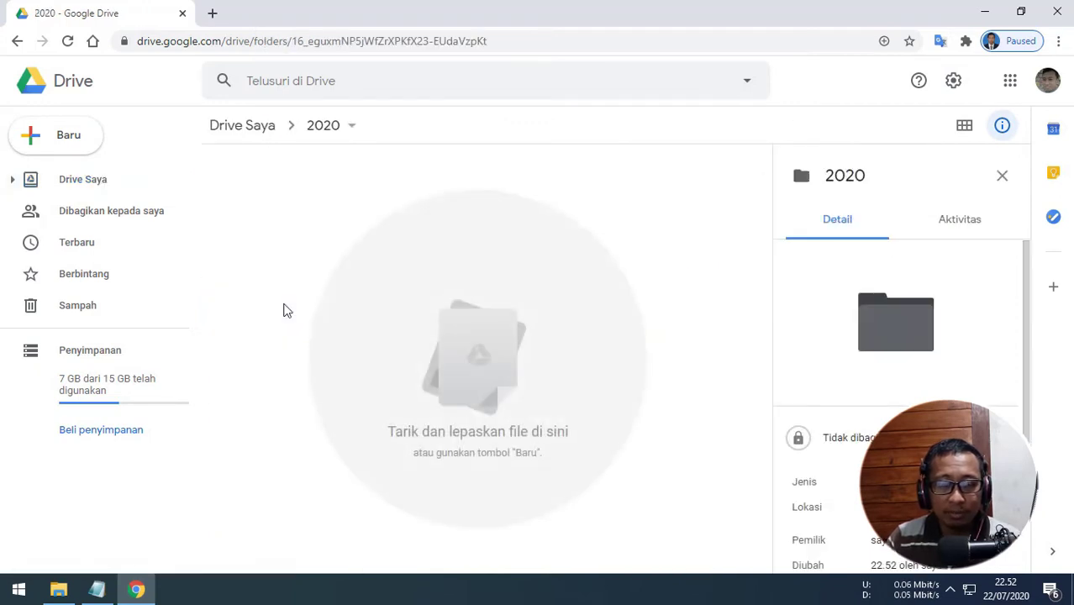
pyautogui.click(72, 149)
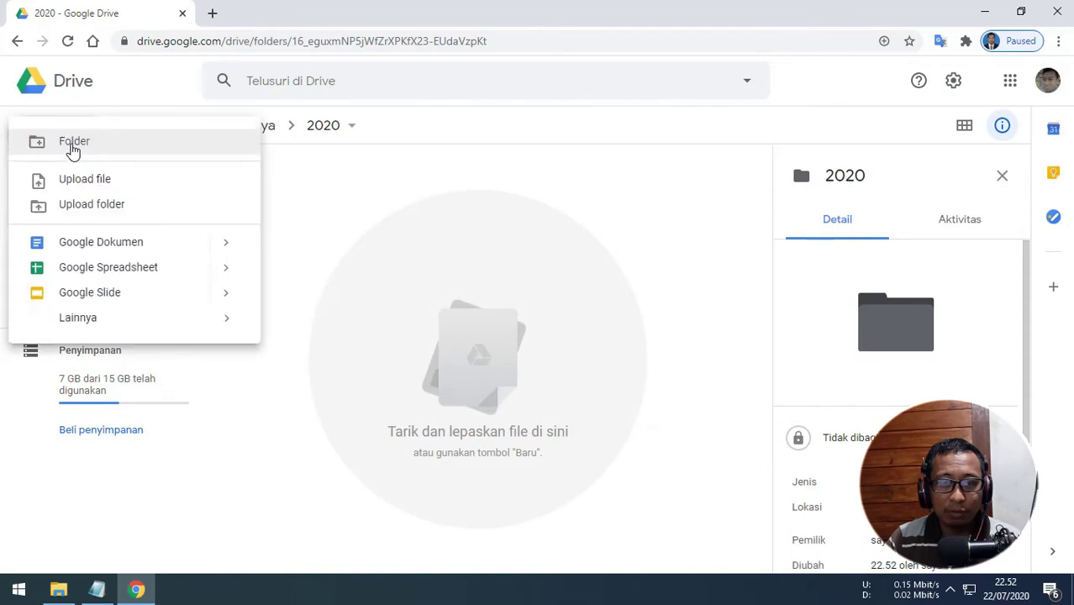
pyautogui.click(72, 148)
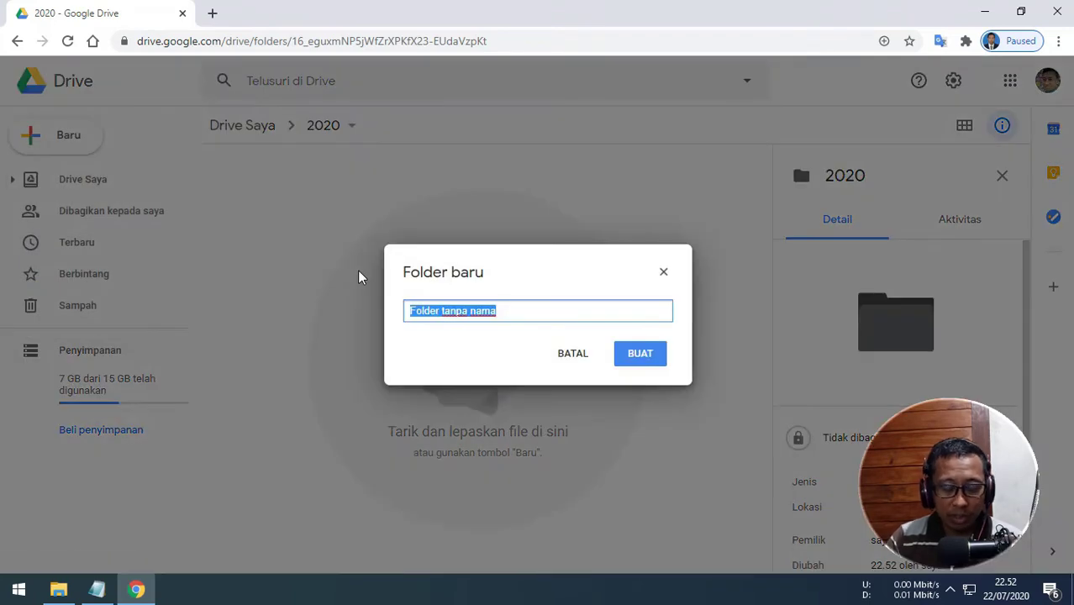
pyautogui.write('Seme')
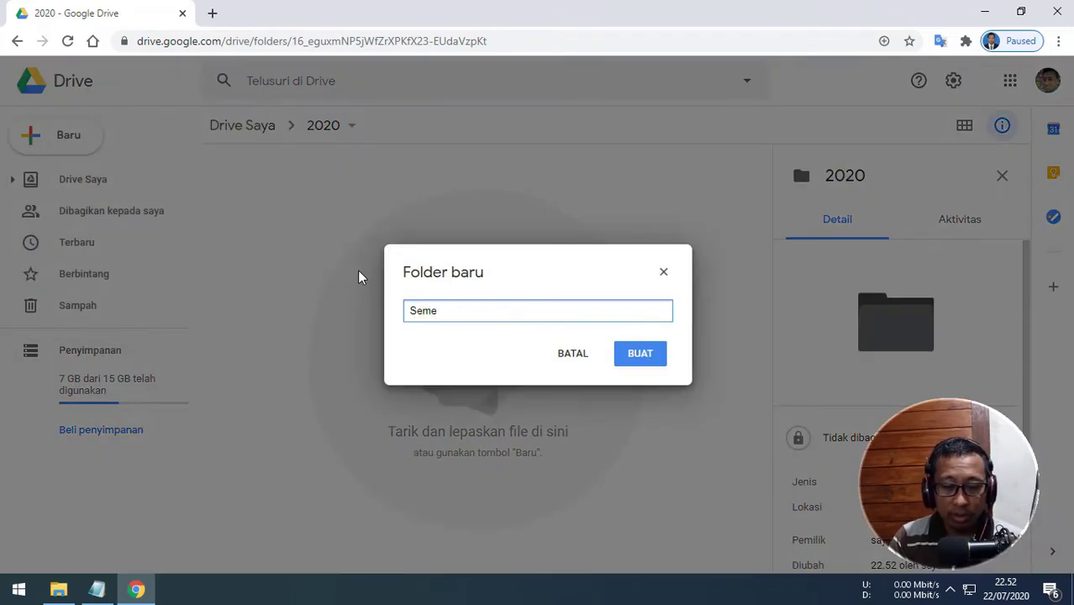
pyautogui.write('ster ')
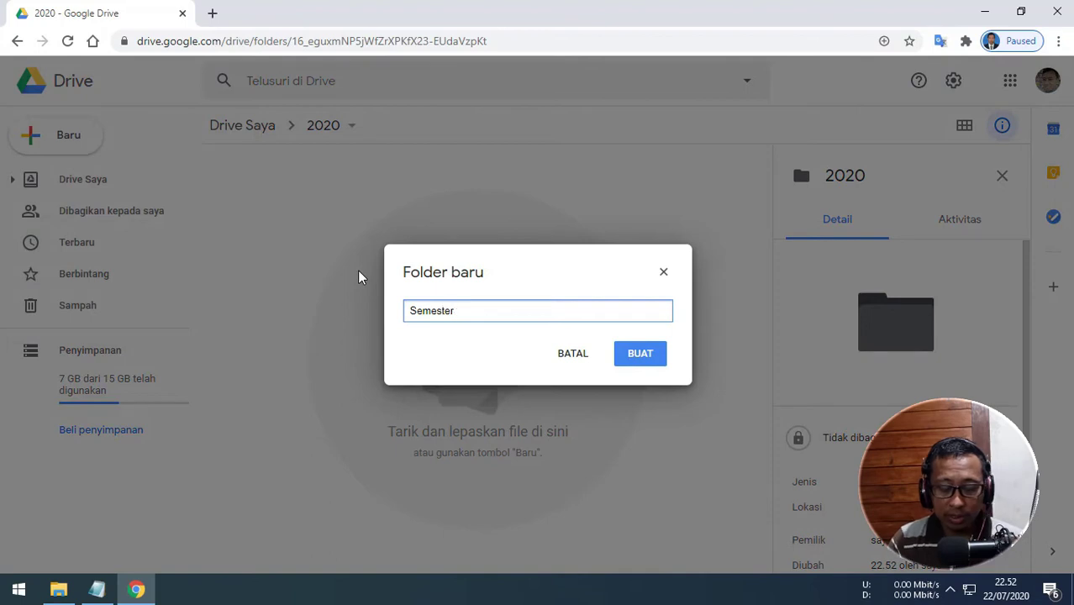
pyautogui.write('1')
pyautogui.press('BackSpace')
pyautogui.write('1')
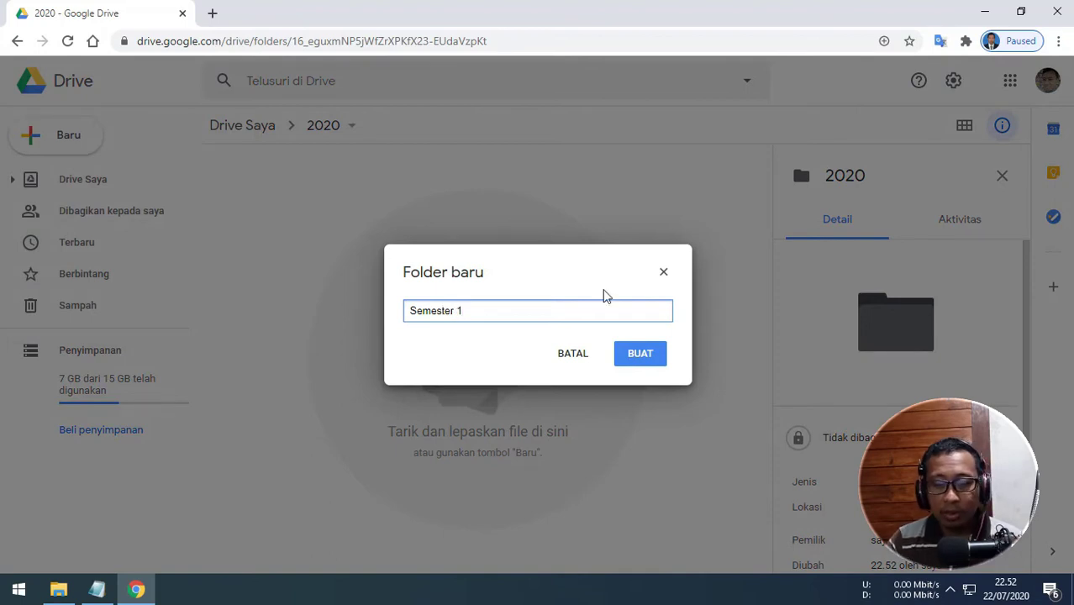
pyautogui.click(654, 363)
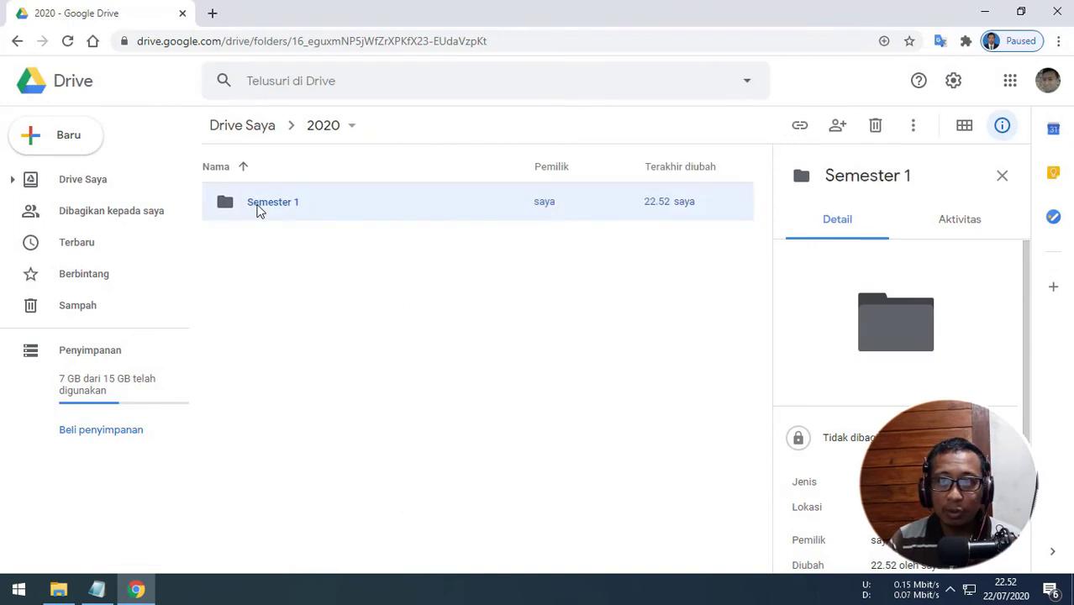
# Step: Create a folder named AIJ XII TKJ 1 inside the Semester 1 folder and open it
pyautogui.doubleClick(258, 210)
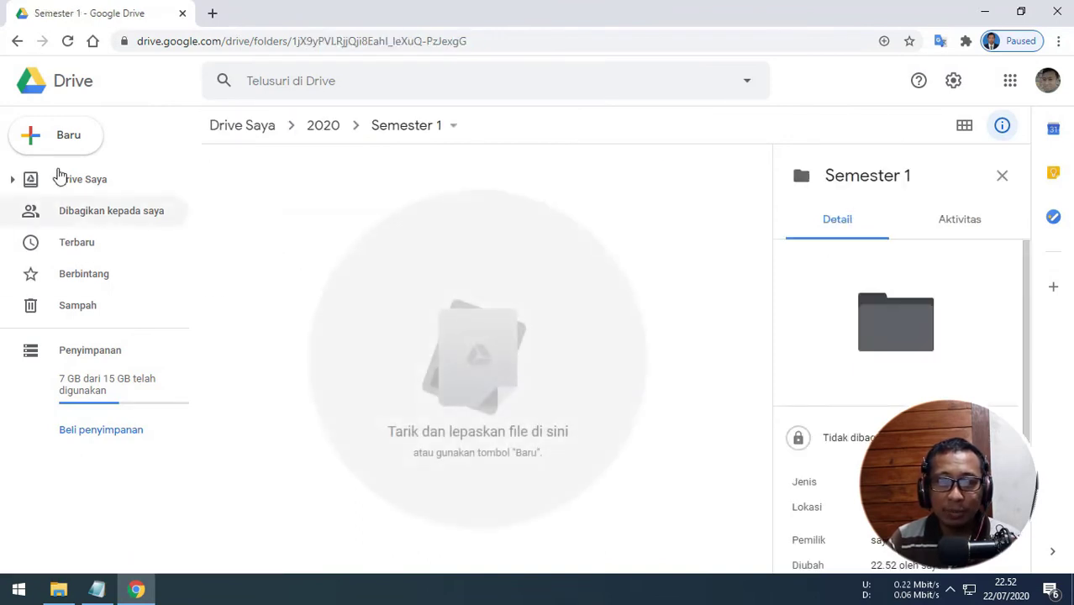
pyautogui.click(72, 141)
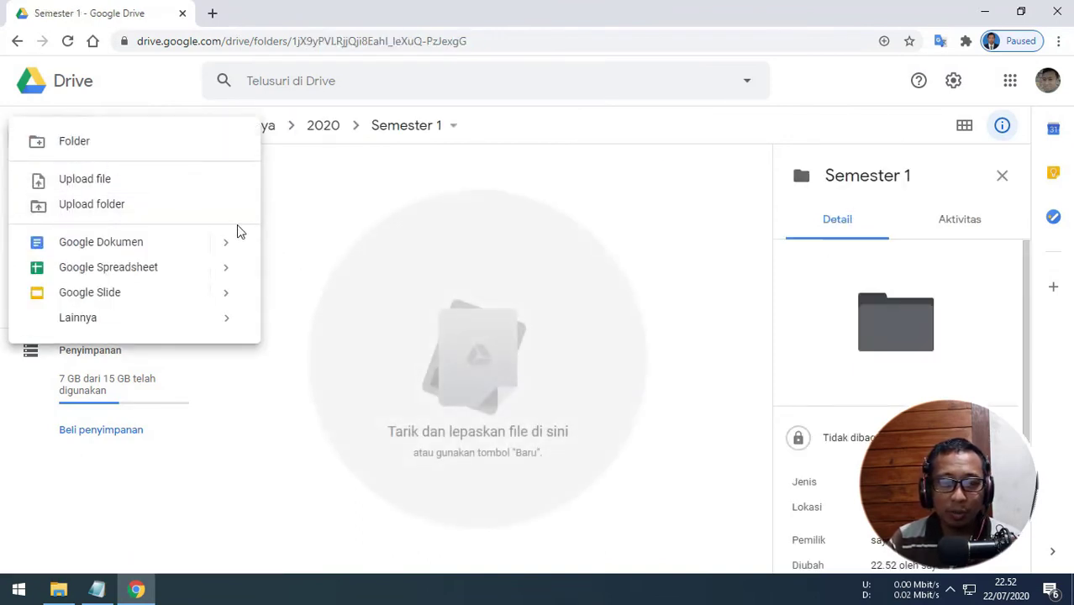
pyautogui.click(82, 146)
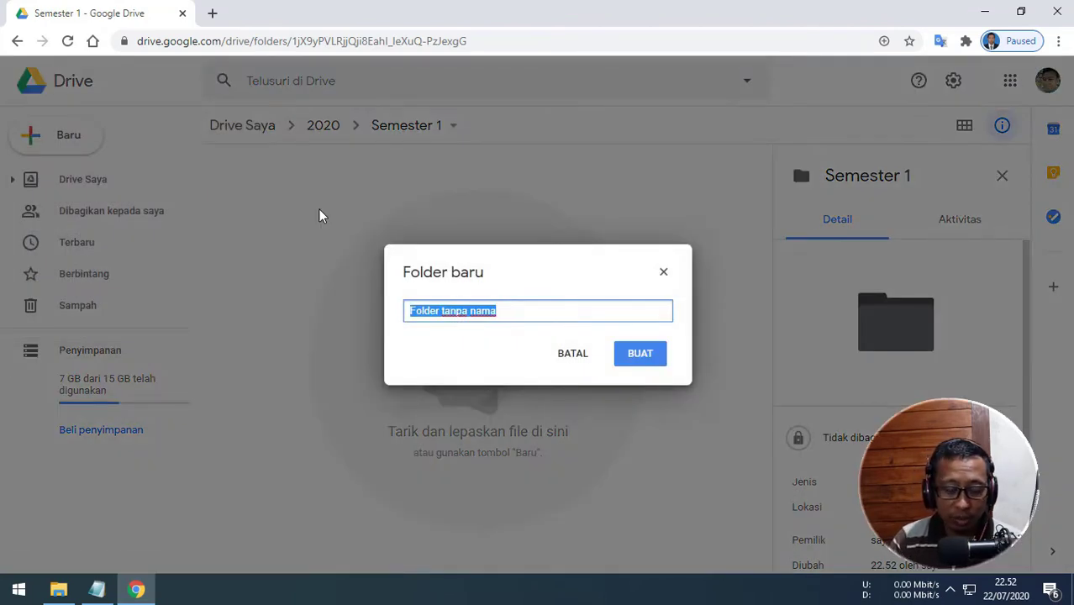
pyautogui.write('AIJ X')
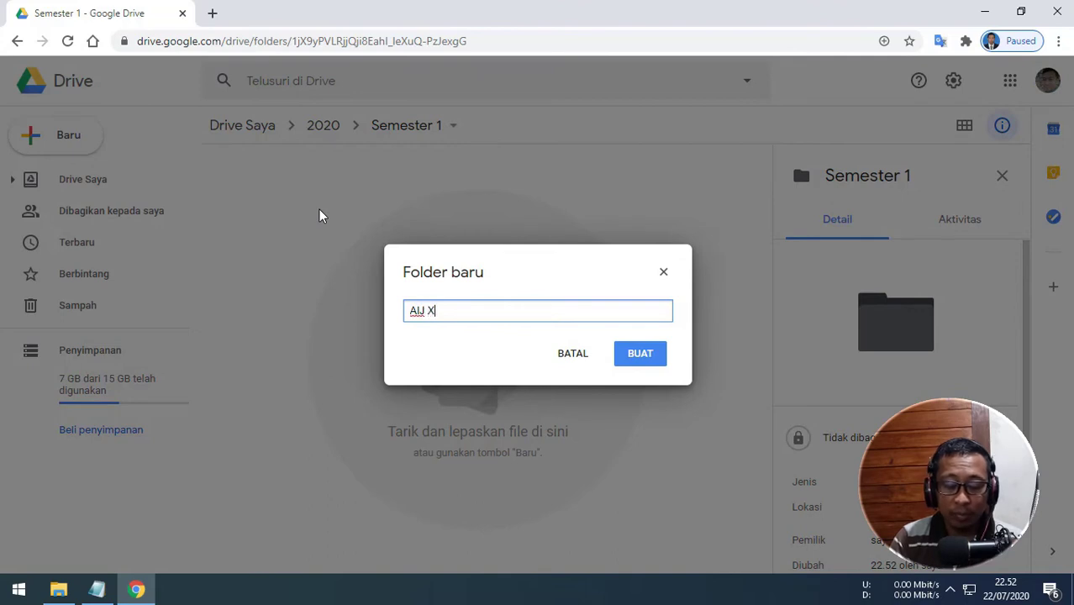
pyautogui.write('II TKJ 1')
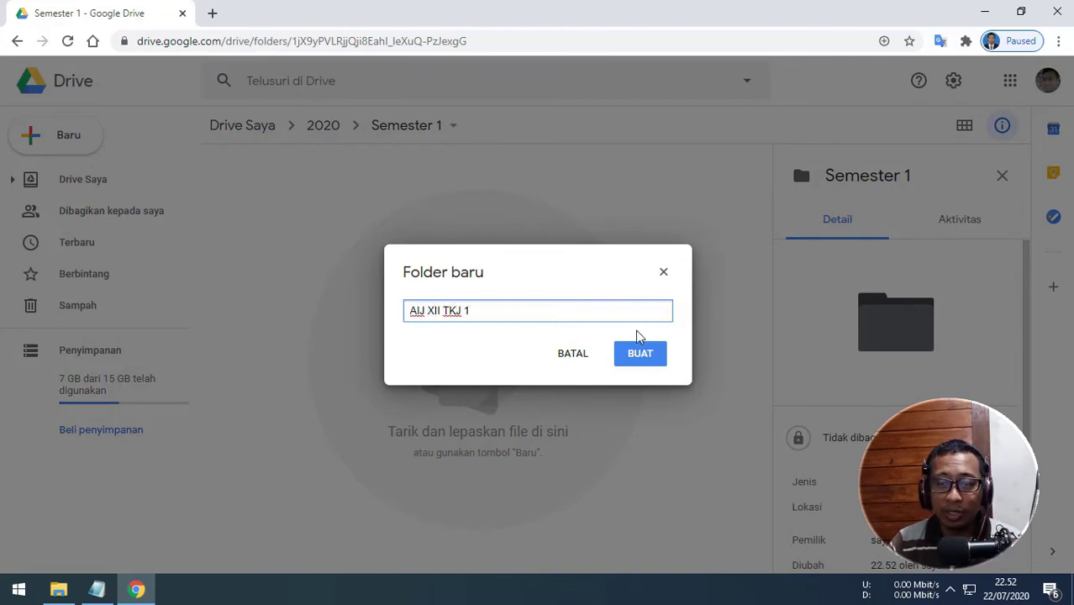
pyautogui.click(637, 357)
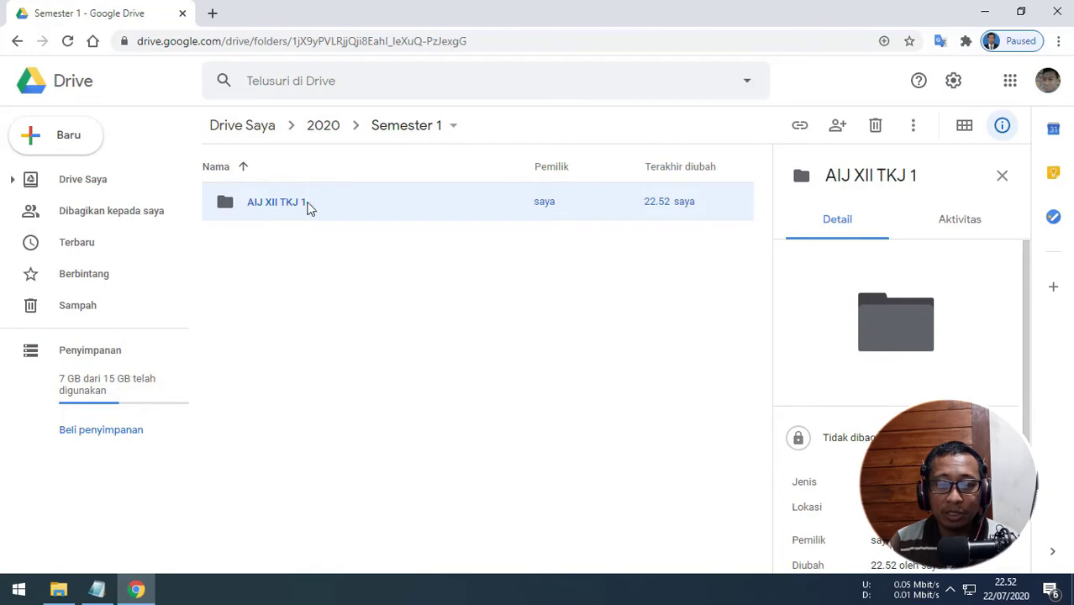
pyautogui.doubleClick(279, 209)
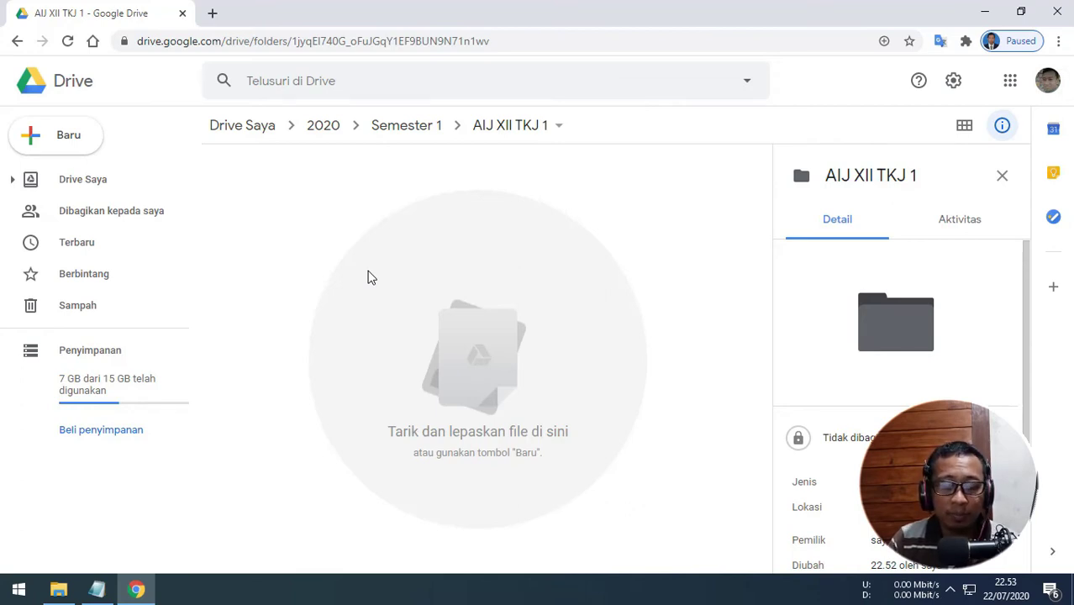
# Step: Switch to the classroom.txt notes in Notepad, highlight the item "Buat Presensi", and return to Drive
pyautogui.click(94, 592)
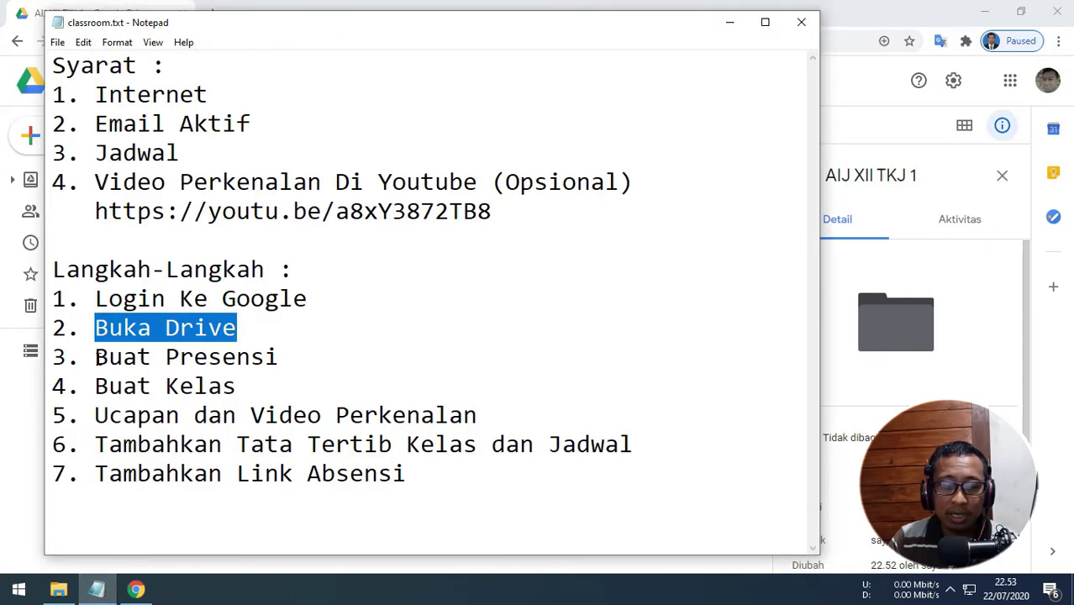
pyautogui.moveTo(99, 358); pyautogui.dragTo(278, 358)
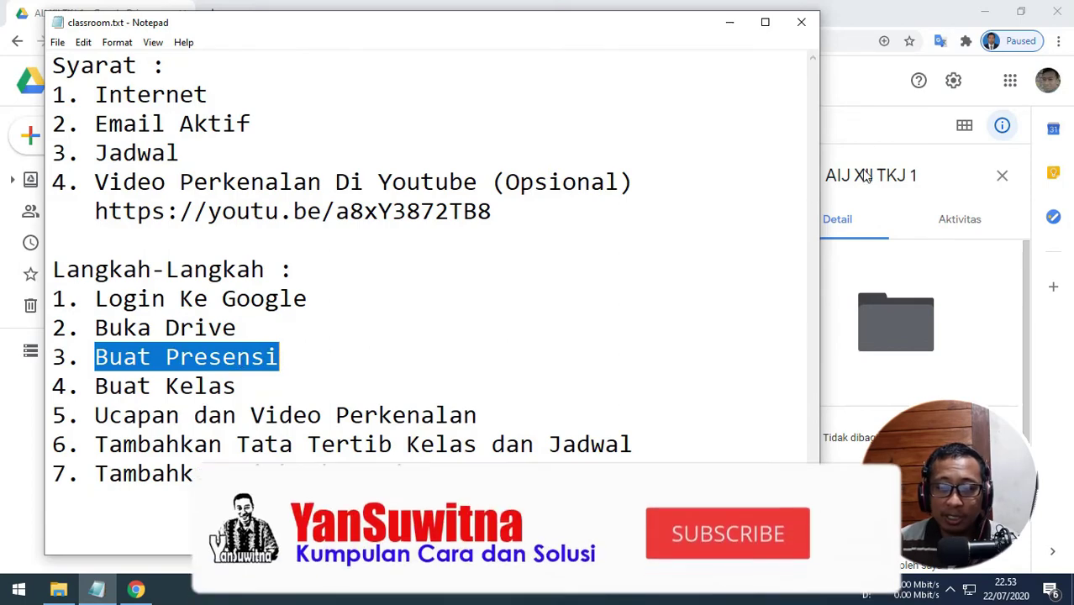
pyautogui.click(868, 23)
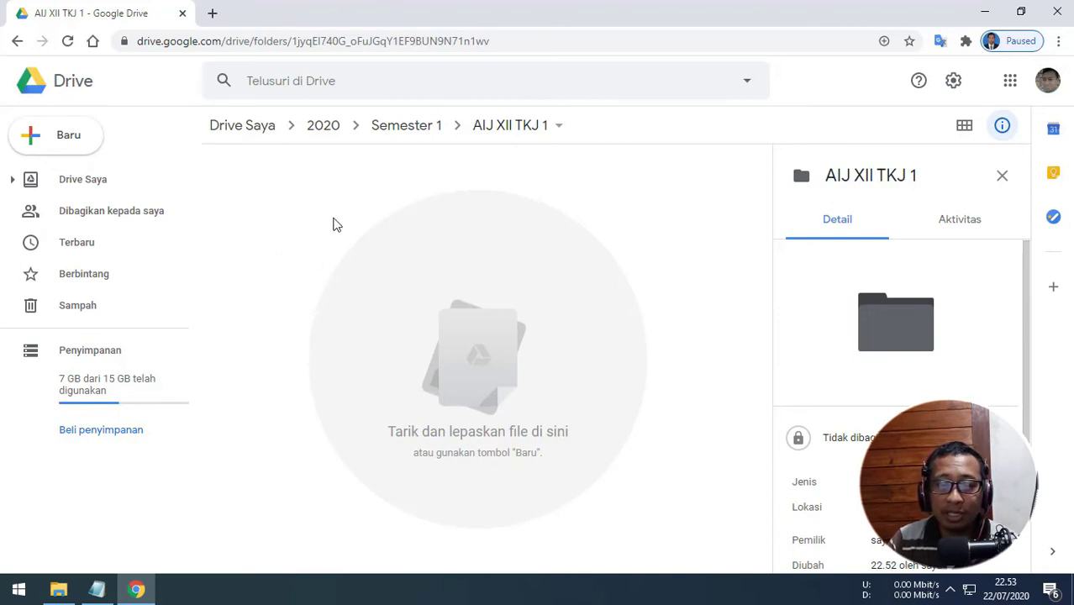
# Step: Create a blank Google Form inside the AIJ XII TKJ 1 folder
pyautogui.rightClick(302, 182)
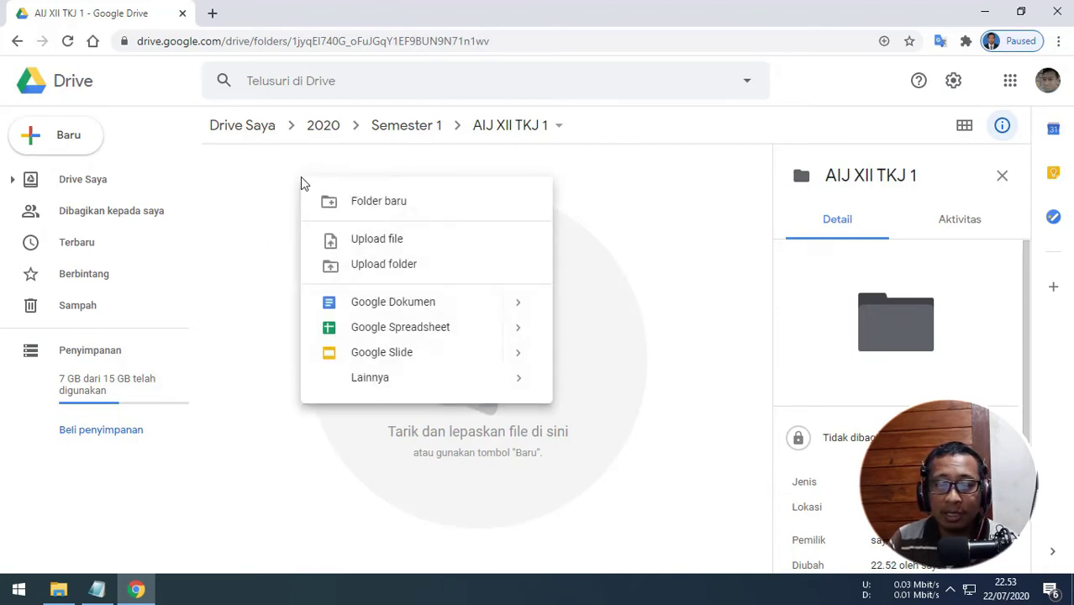
pyautogui.moveTo(380, 380)
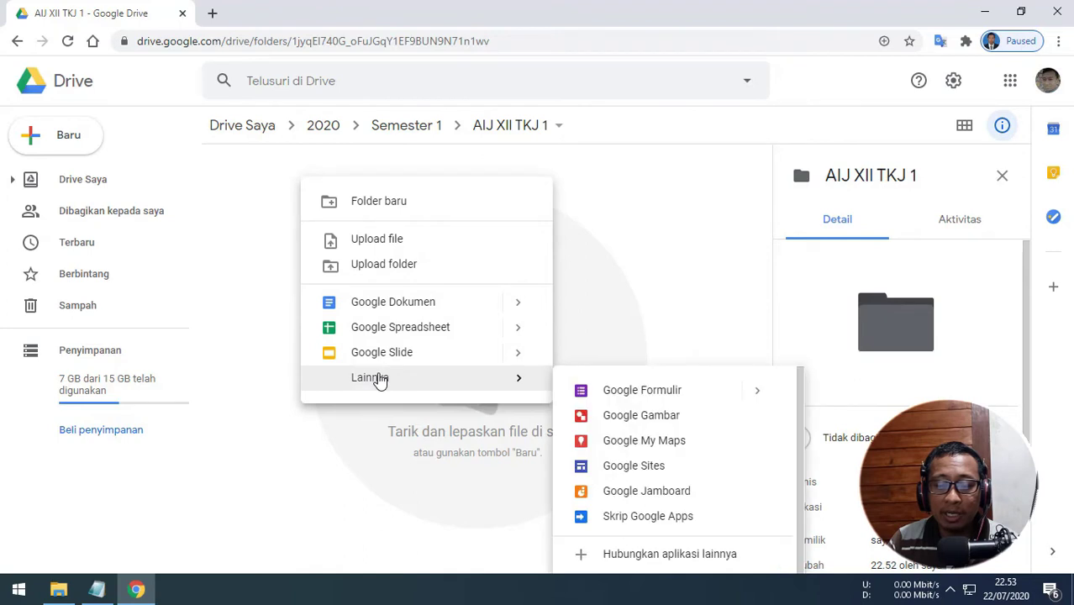
pyautogui.click(632, 398)
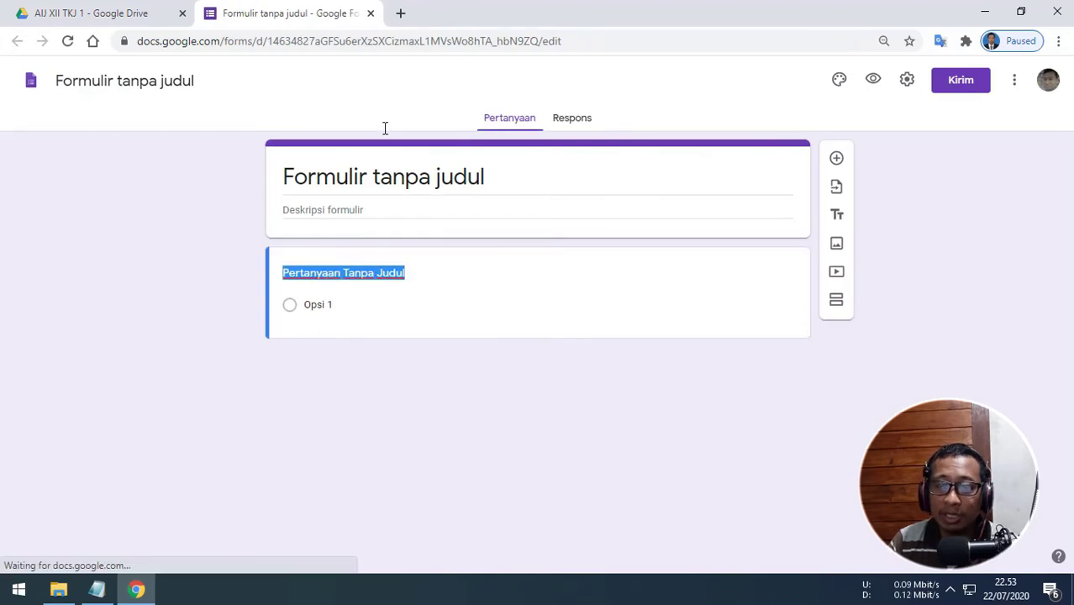
# Step: Replace the form's title with "Presensi AIJ XII TKJ 1"
pyautogui.click(388, 177)
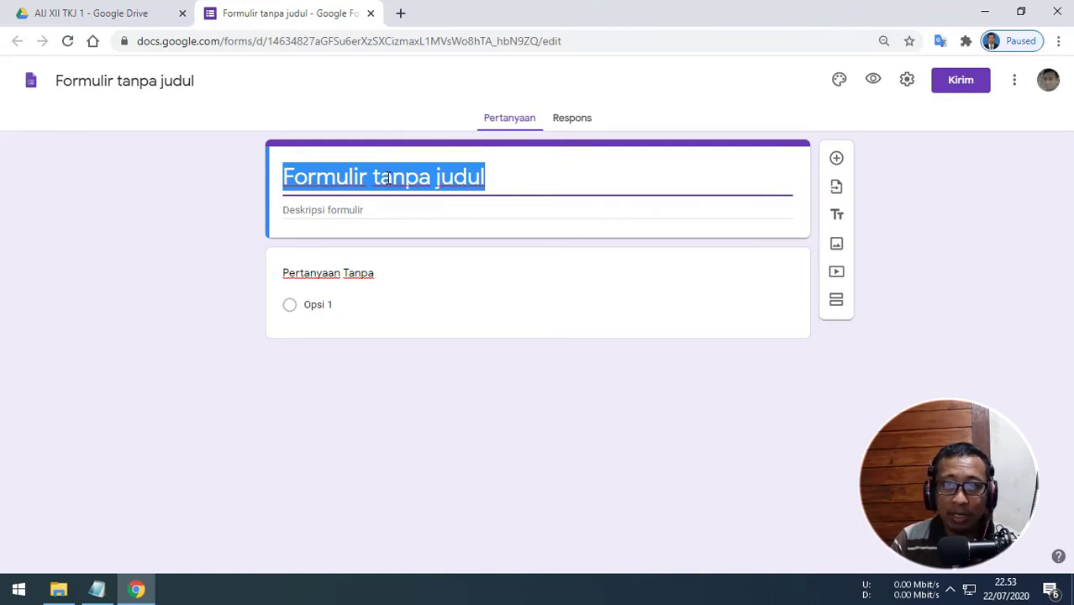
pyautogui.write('P')
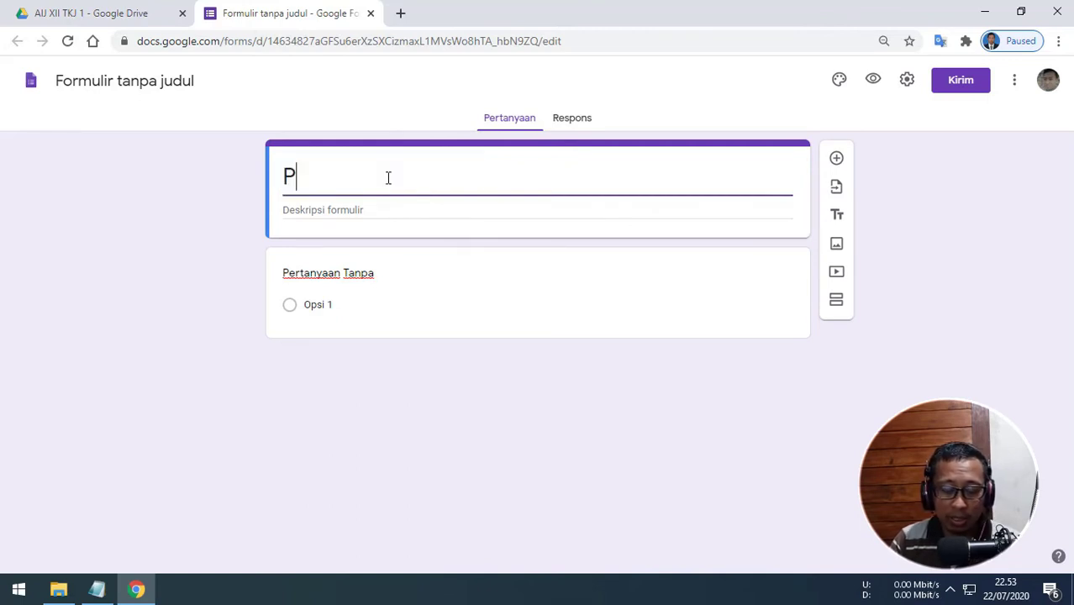
pyautogui.write('resensi ')
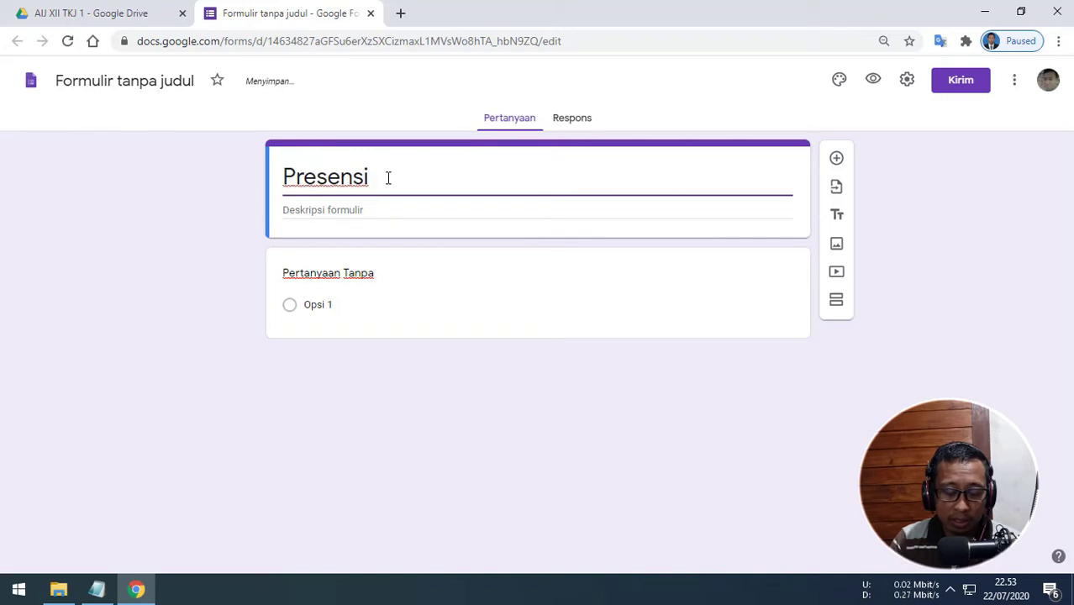
pyautogui.write('AIJ XI')
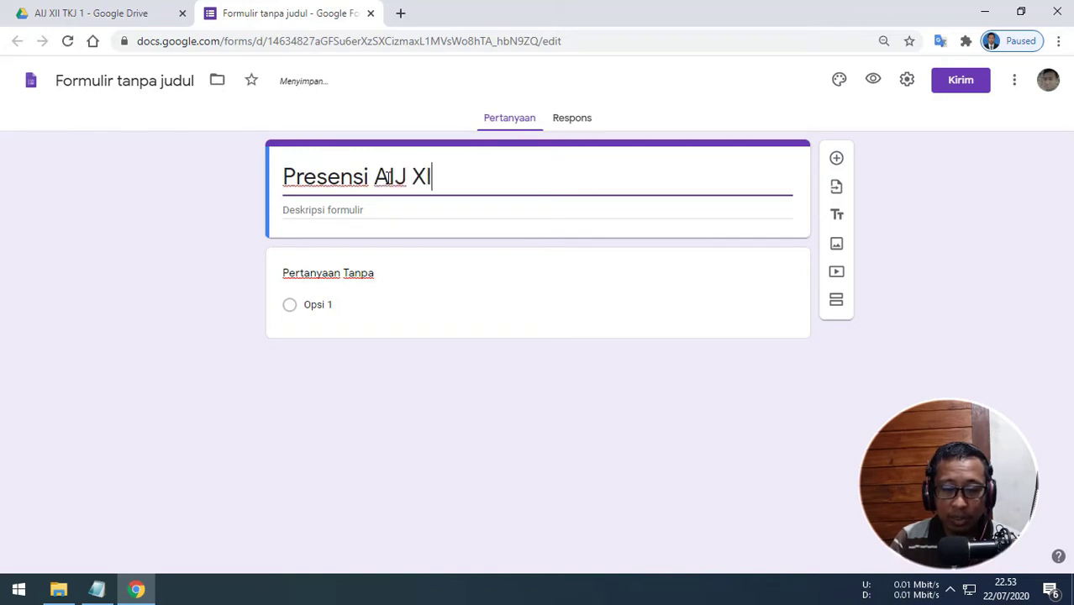
pyautogui.write('I TKJ 1')
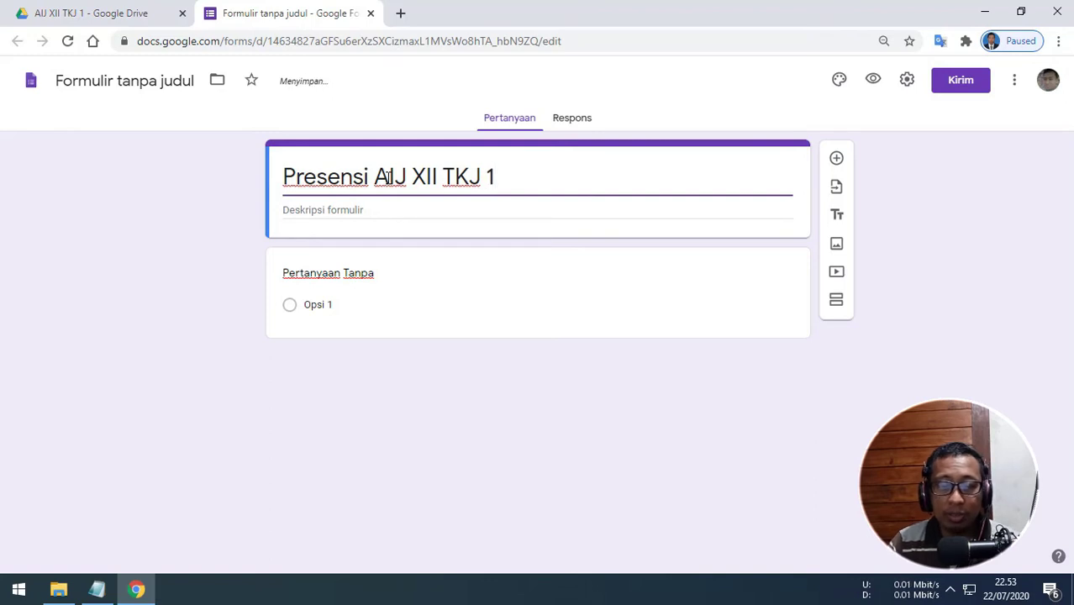
# Step: Enter the form description "Proses Presensi Akan Dilakukan Sesuai Jadwal Pelajaran Jam 7.30 - 12.00"
pyautogui.click(379, 211)
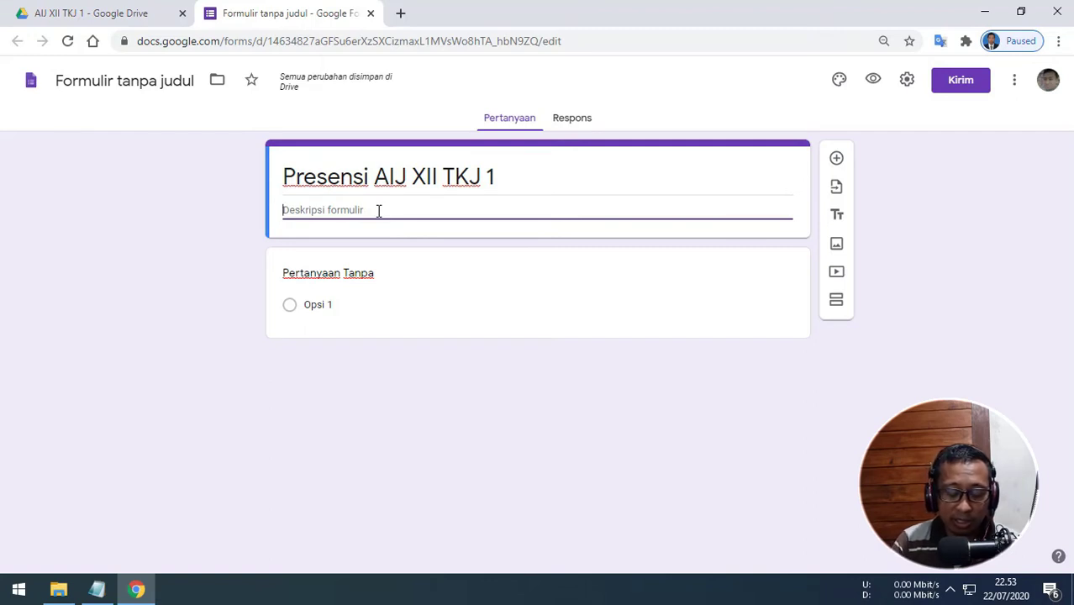
pyautogui.write('Pro')
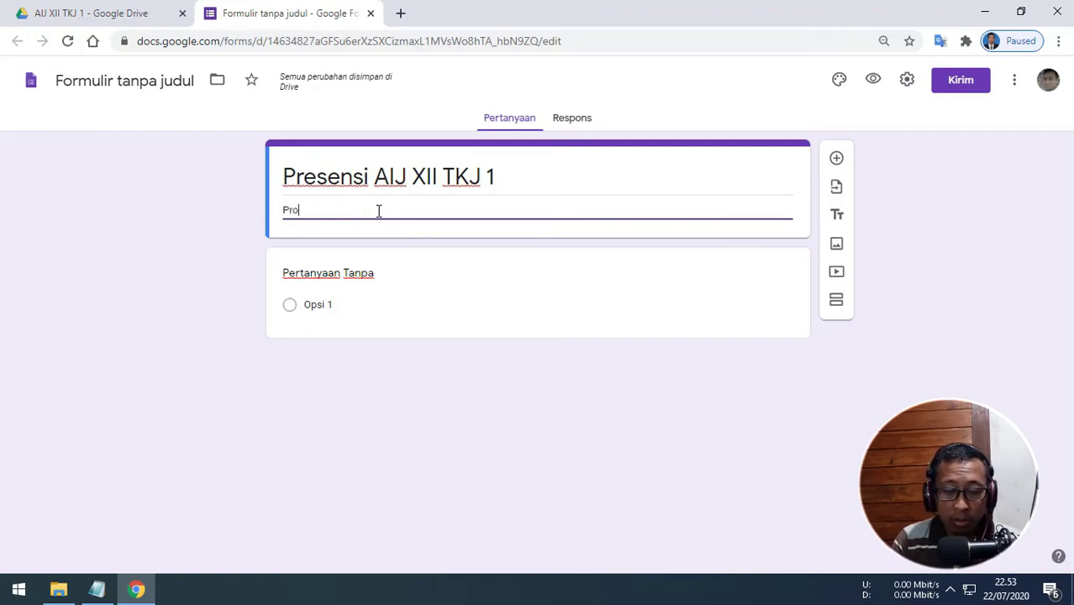
pyautogui.write('sss P')
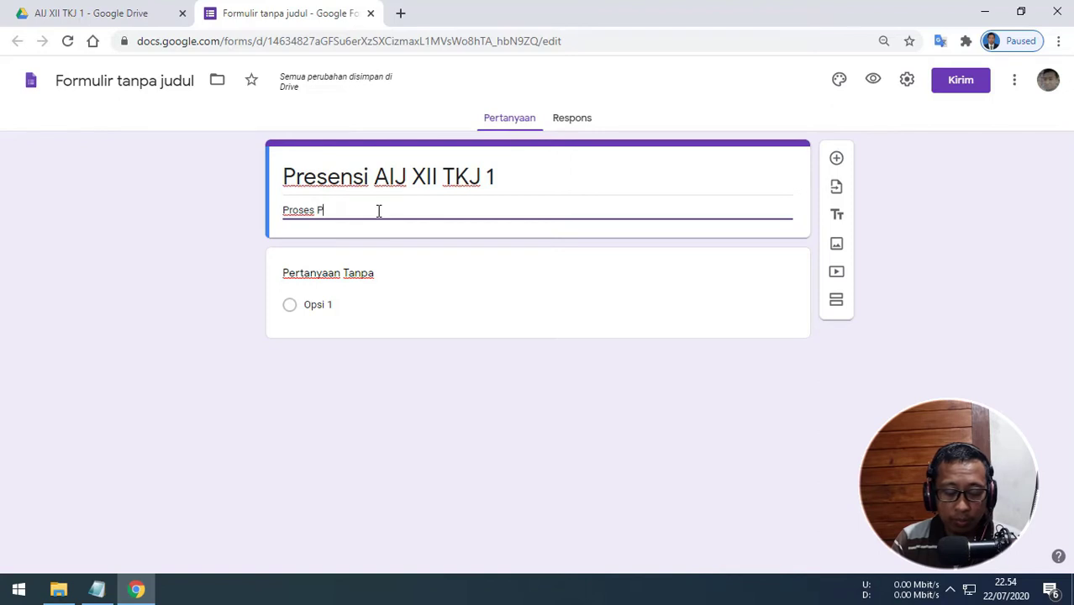
pyautogui.write('resensi')
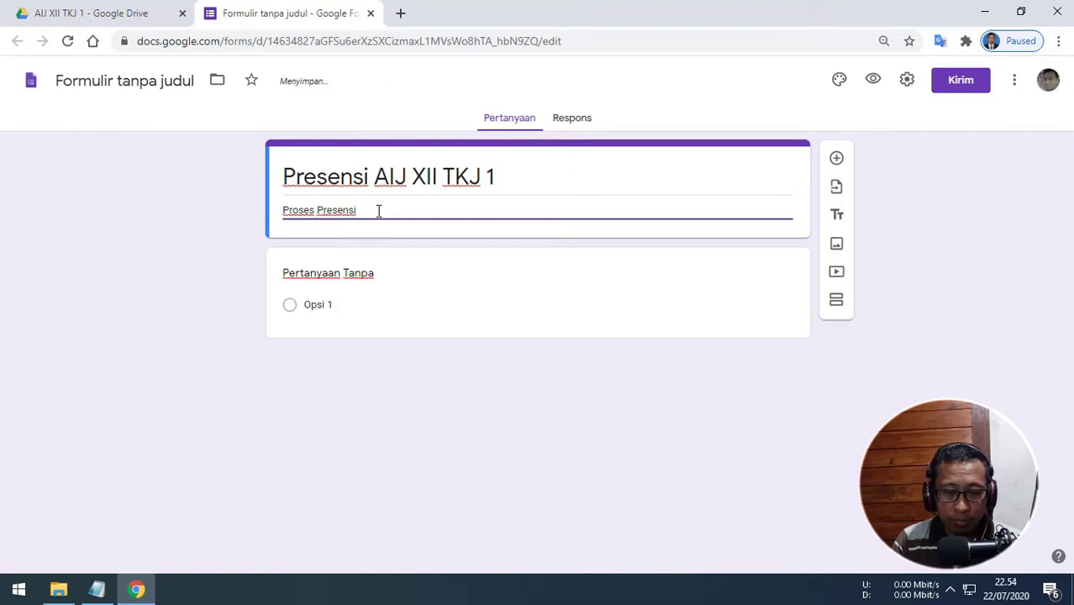
pyautogui.write(' Akan Dilakukan ')
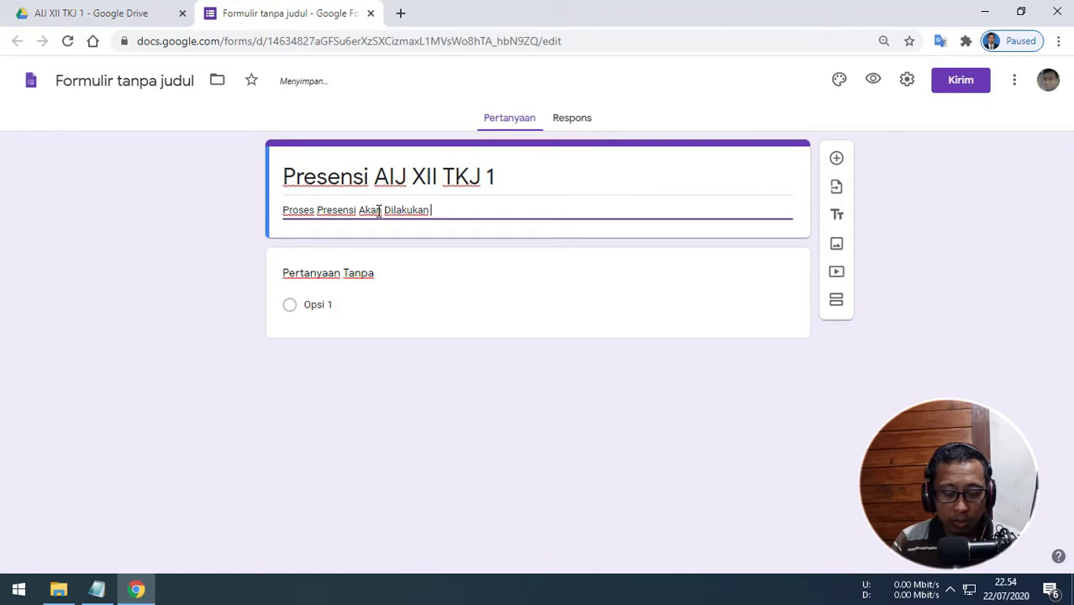
pyautogui.write('Sesuai d')
pyautogui.press('BackSpace')
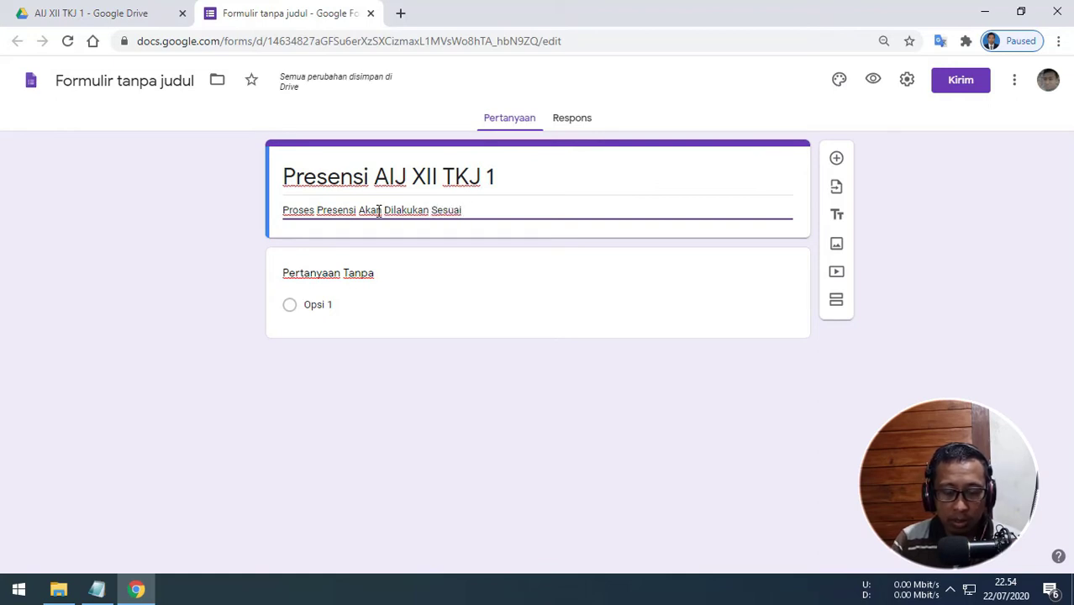
pyautogui.write('Jadwal Pela')
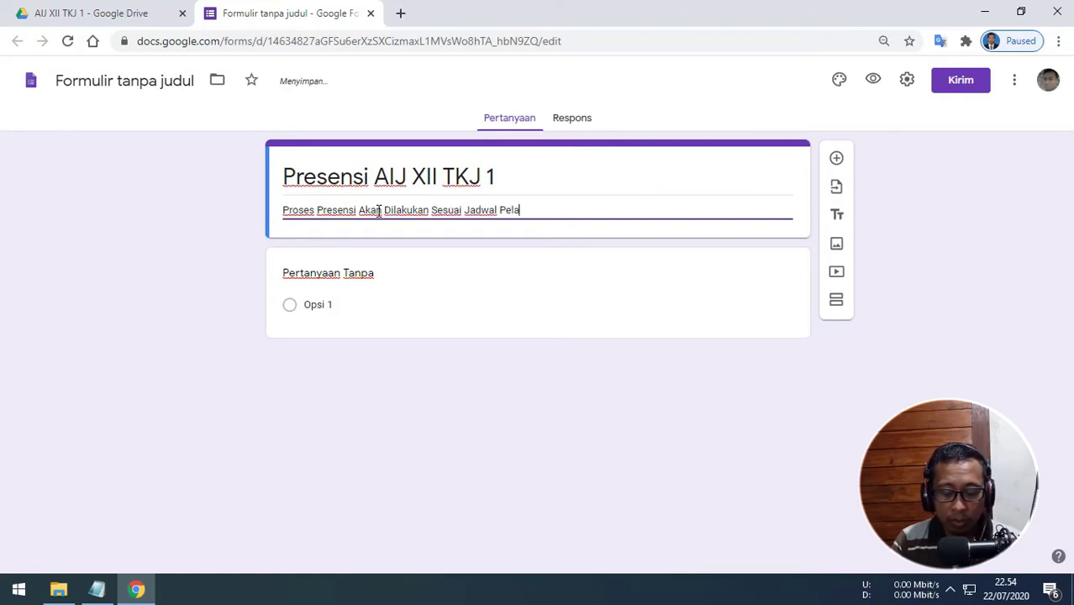
pyautogui.write('jaran')
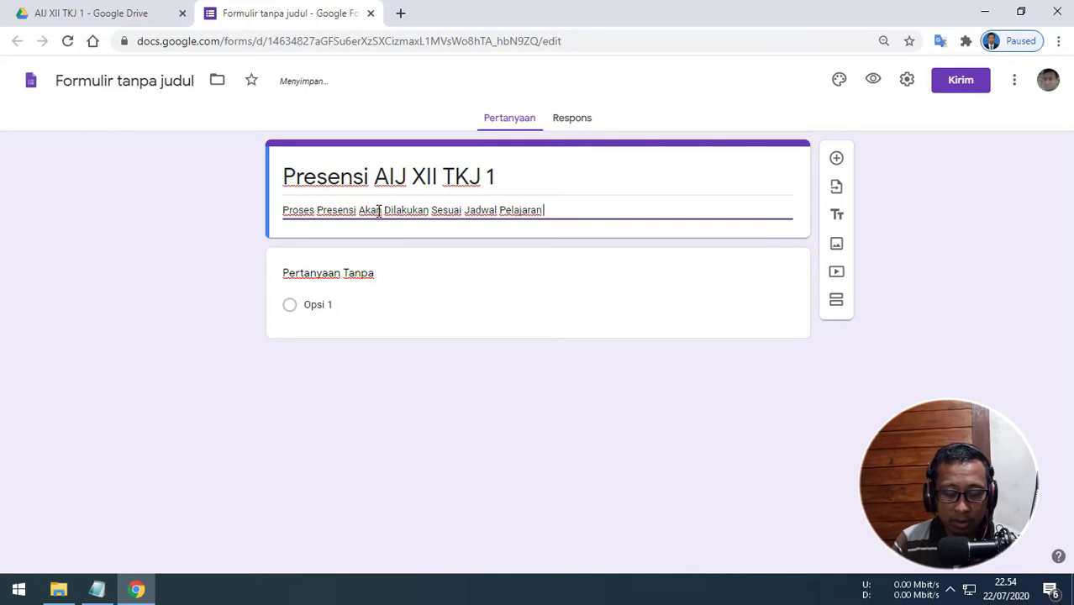
pyautogui.write(' Jam')
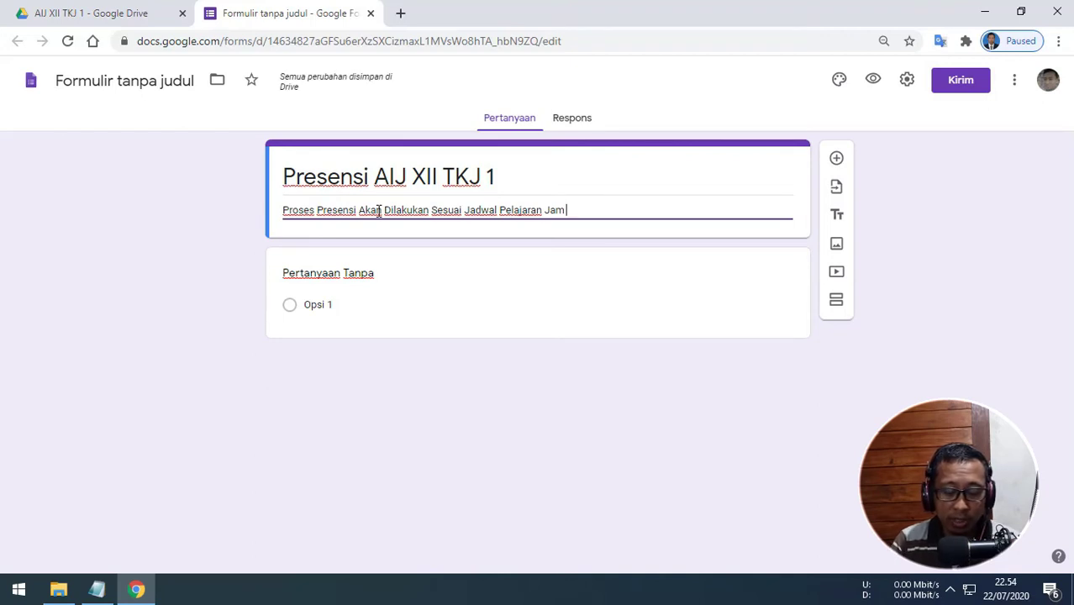
pyautogui.write(' 7.')
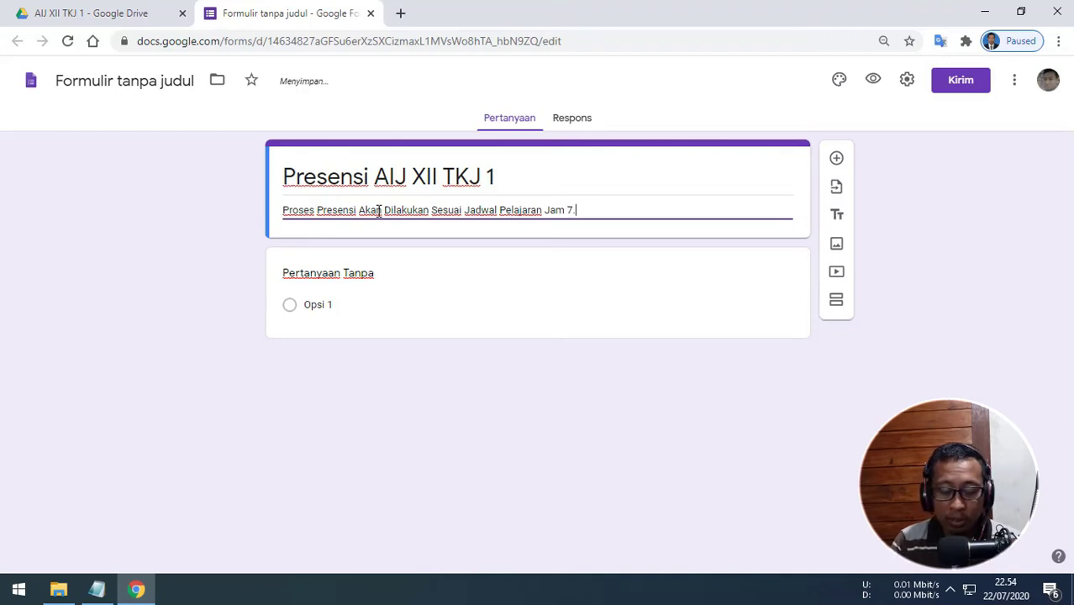
pyautogui.write('30 -')
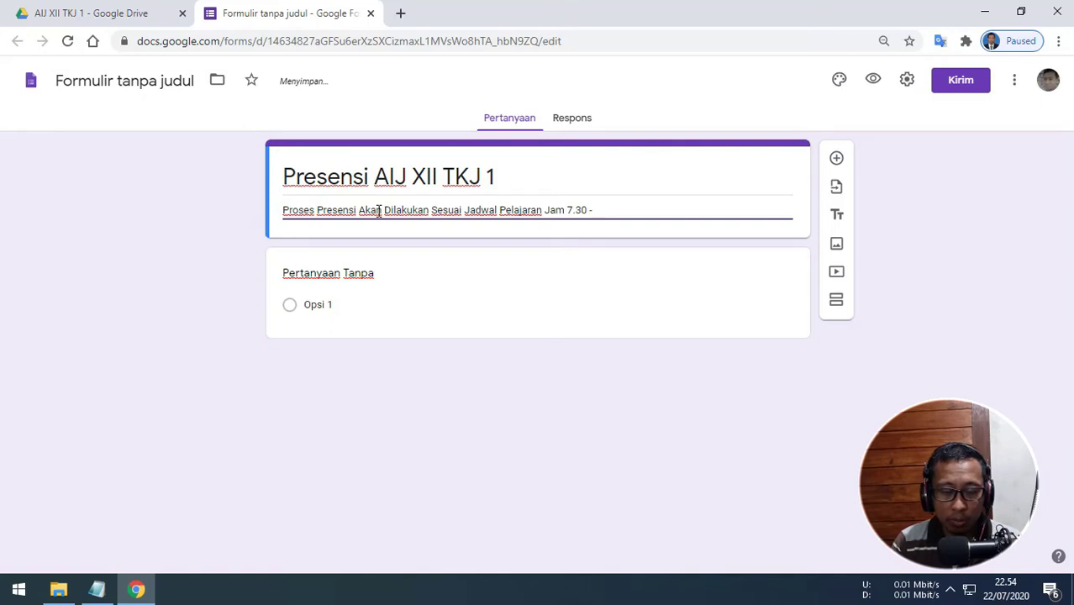
pyautogui.write(' 12.00')
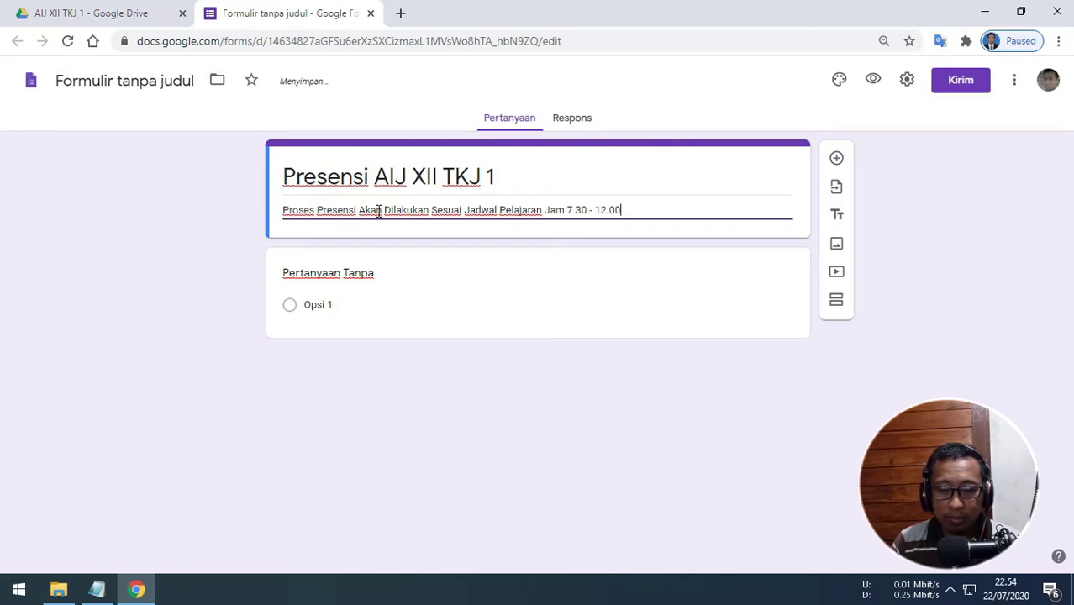
# Step: Add a second line to the form description reading "Diluar Jadwal dan Jam Tersebut Dianggap tidak hadir"
pyautogui.press('Return')
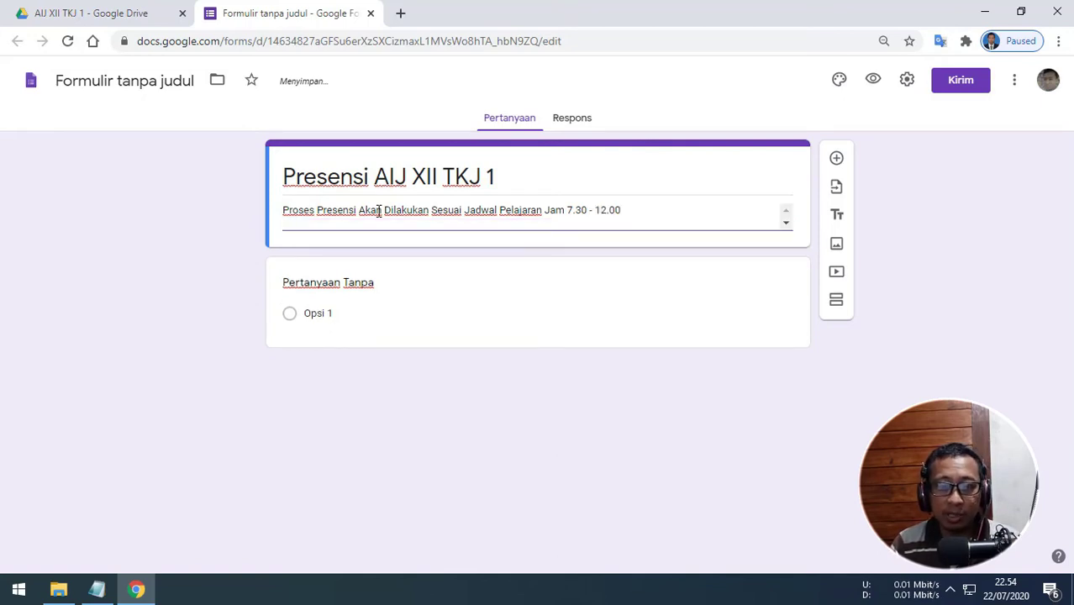
pyautogui.write('Diluar')
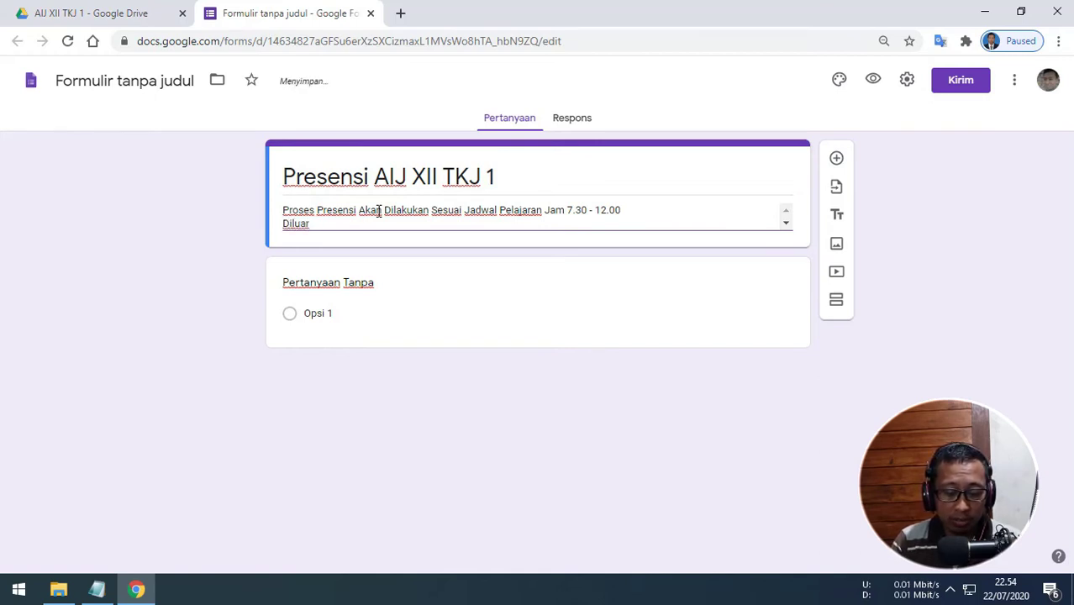
pyautogui.write(' Jadwal da')
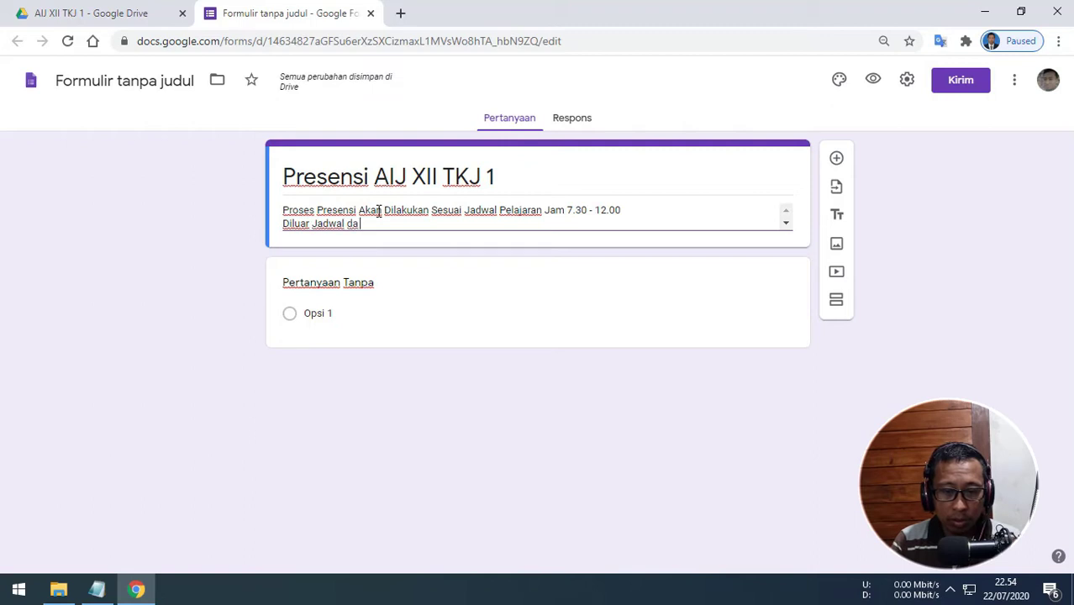
pyautogui.write('n Jam ')
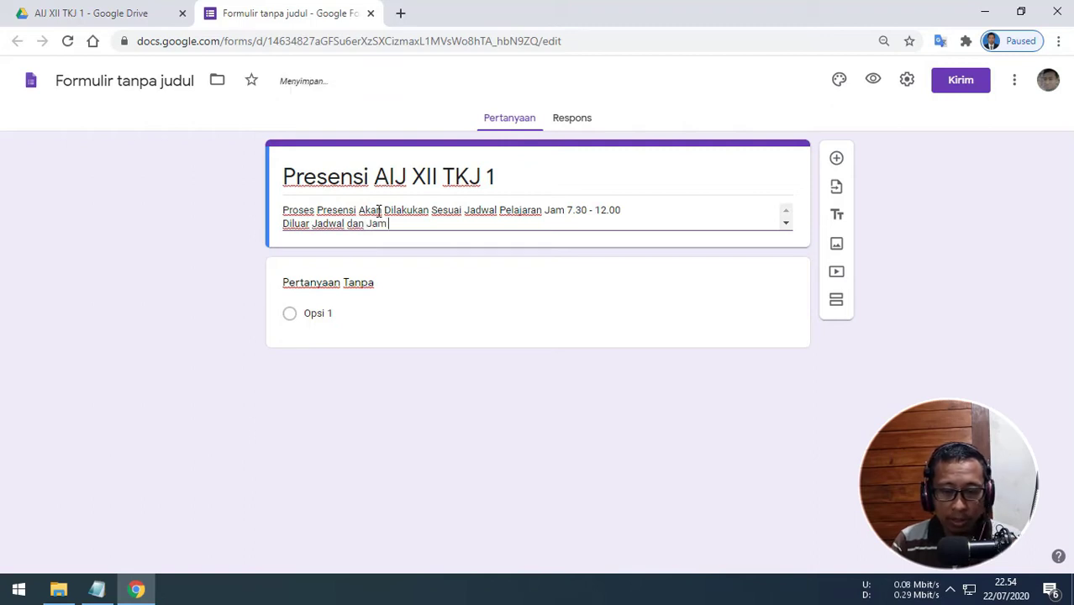
pyautogui.write('Tersebut ')
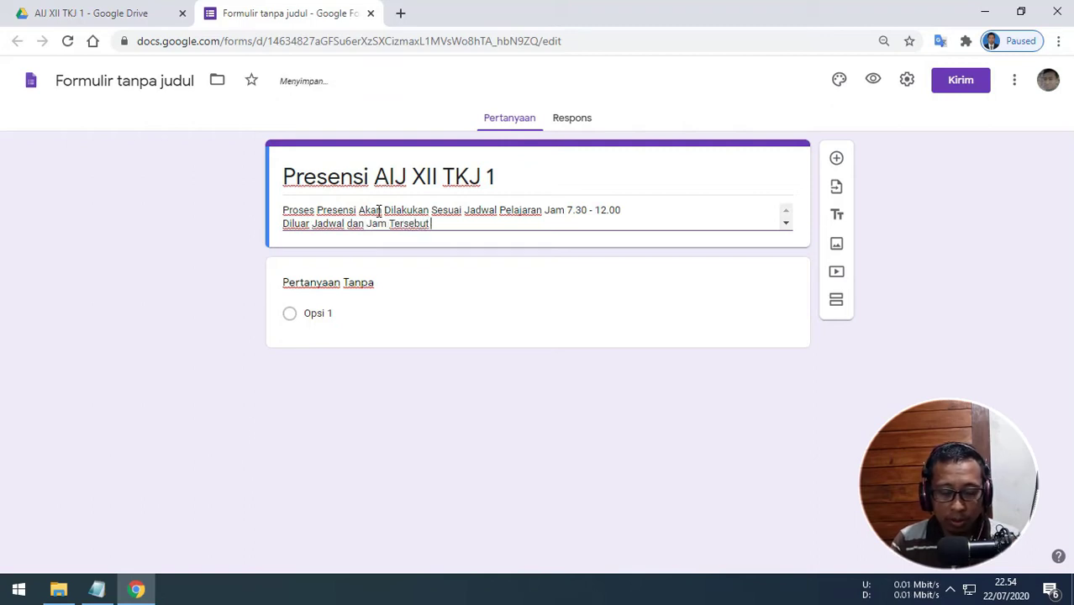
pyautogui.write('Dianggap ')
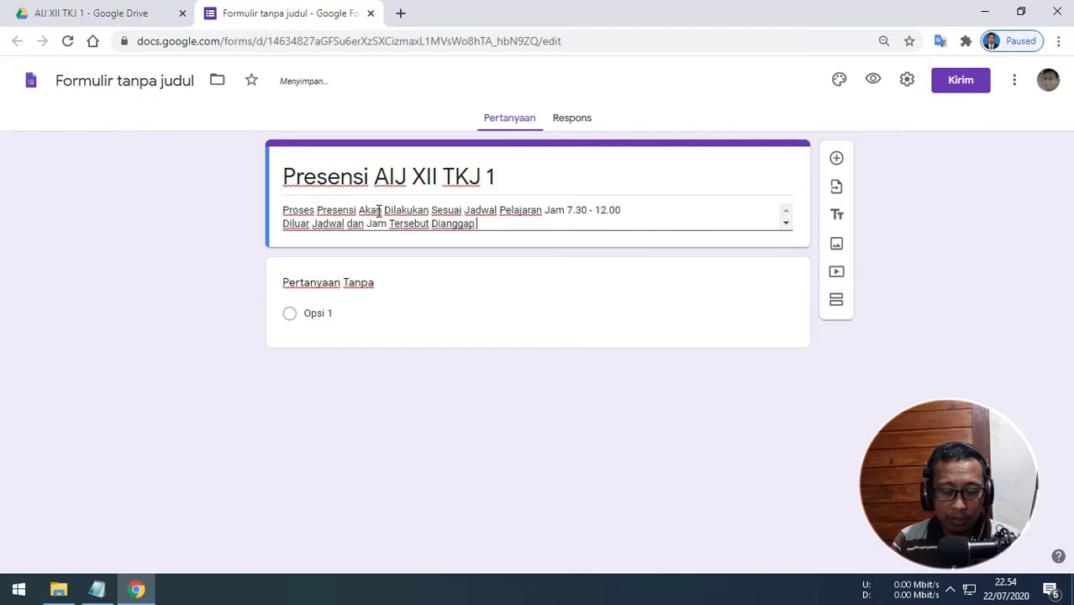
pyautogui.write('tidak hadir')
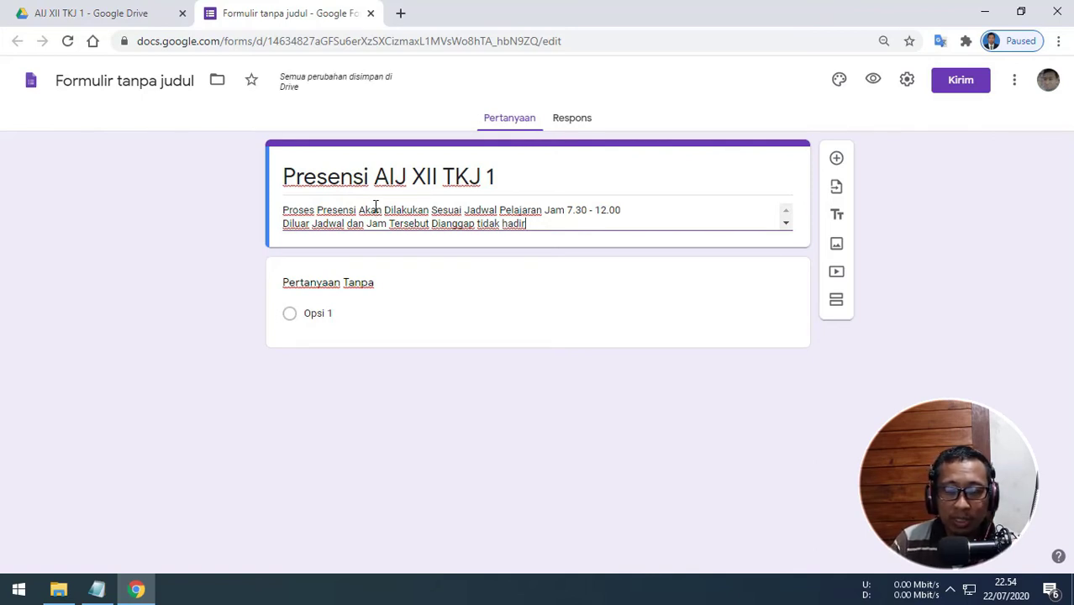
# Step: Title the first question "No Absen", as a short answer validated as a number, and make it required
pyautogui.click(324, 286)
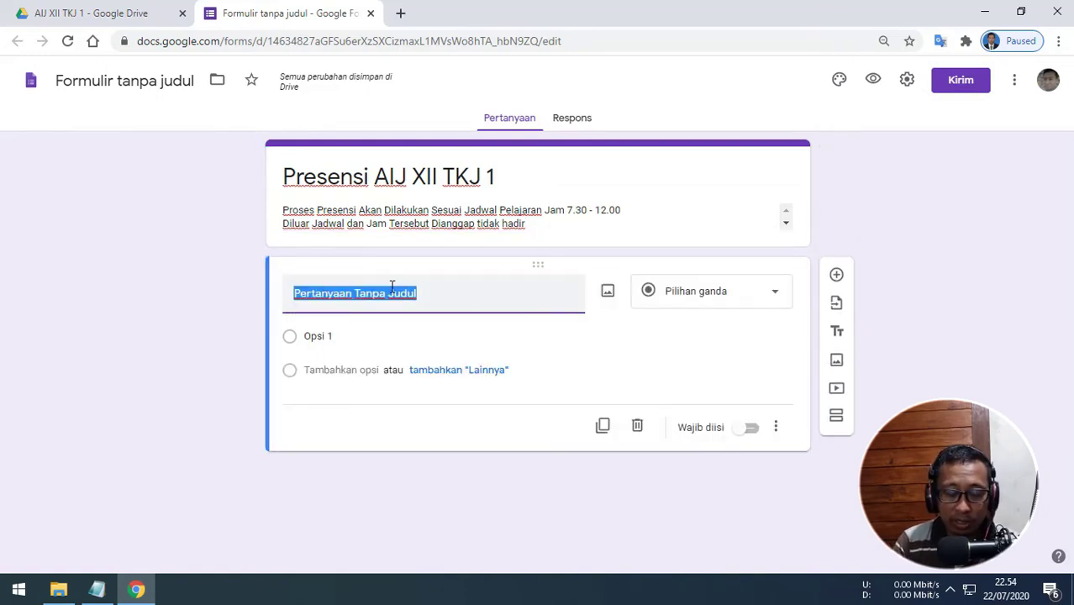
pyautogui.write('No Ab')
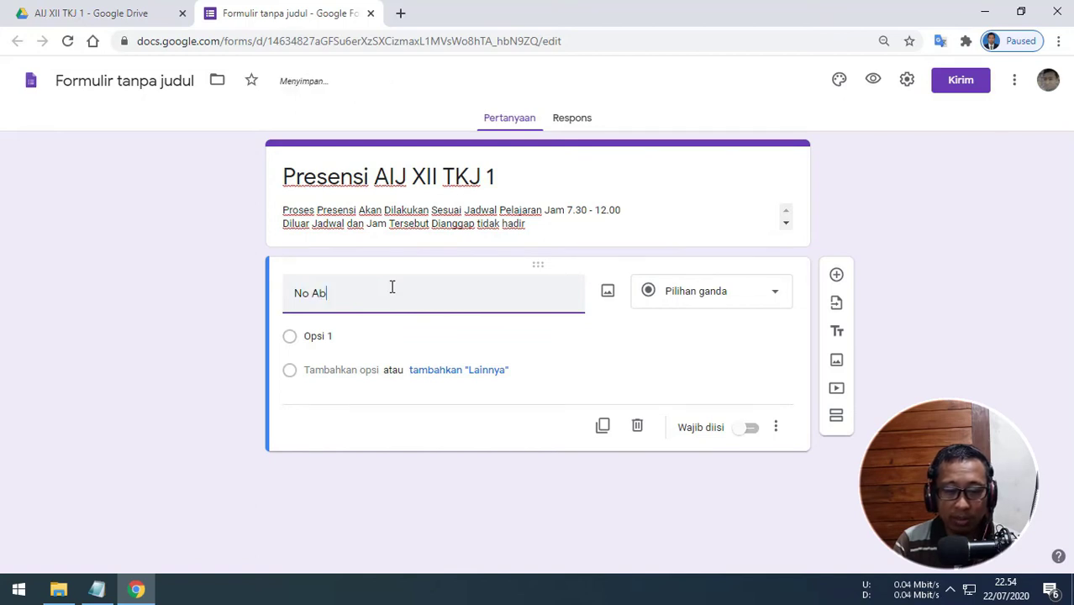
pyautogui.write('sen')
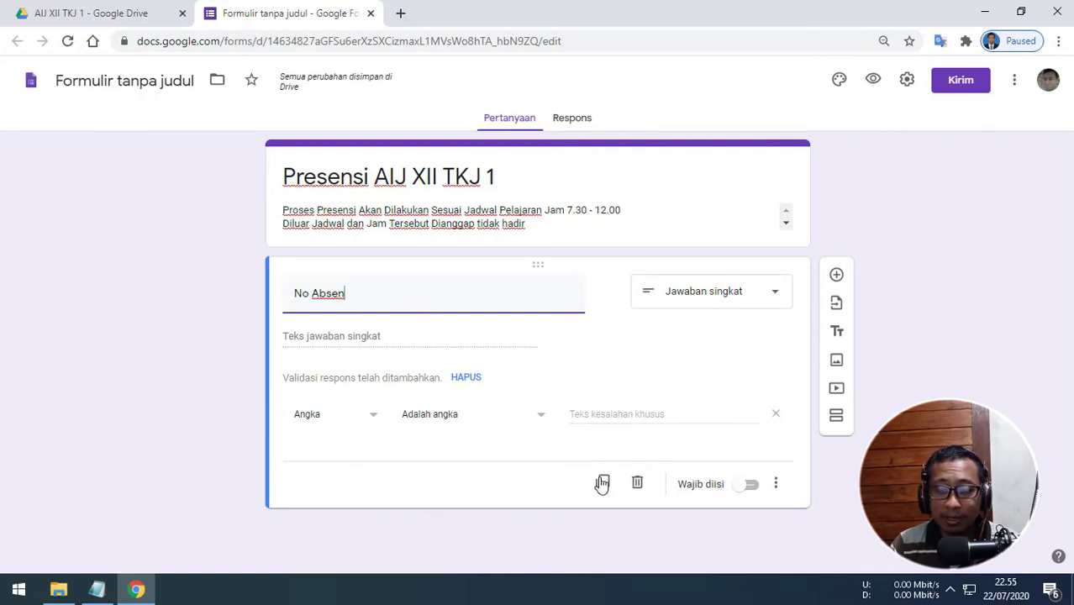
pyautogui.click(745, 487)
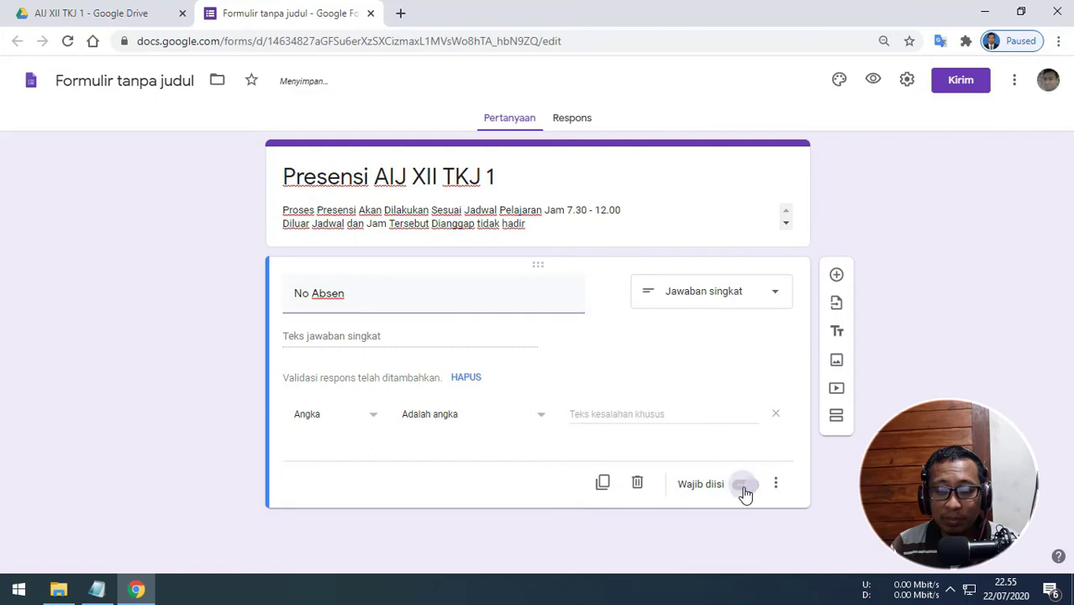
# Step: Add a second question titled "Nama Lengkap Siswa" as a short answer and make it required
pyautogui.click(837, 278)
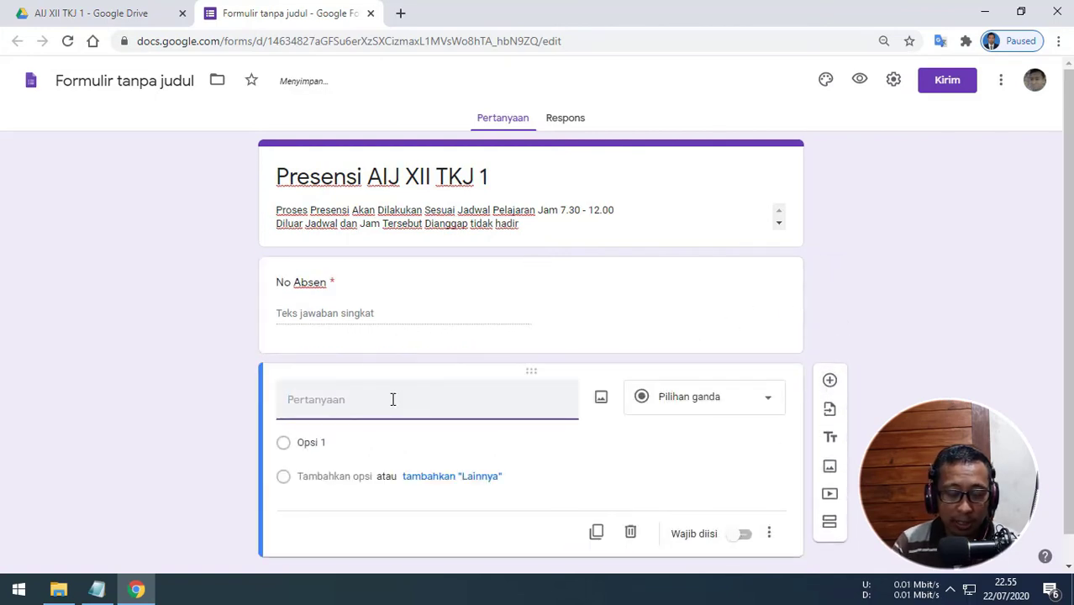
pyautogui.write('Nama Len')
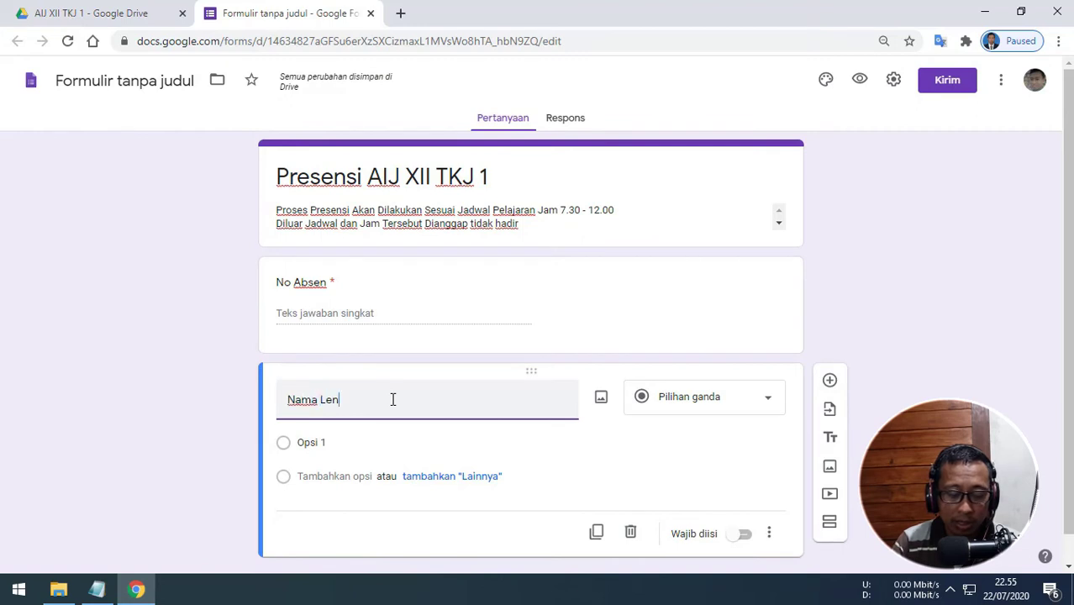
pyautogui.write('gkap Siswa')
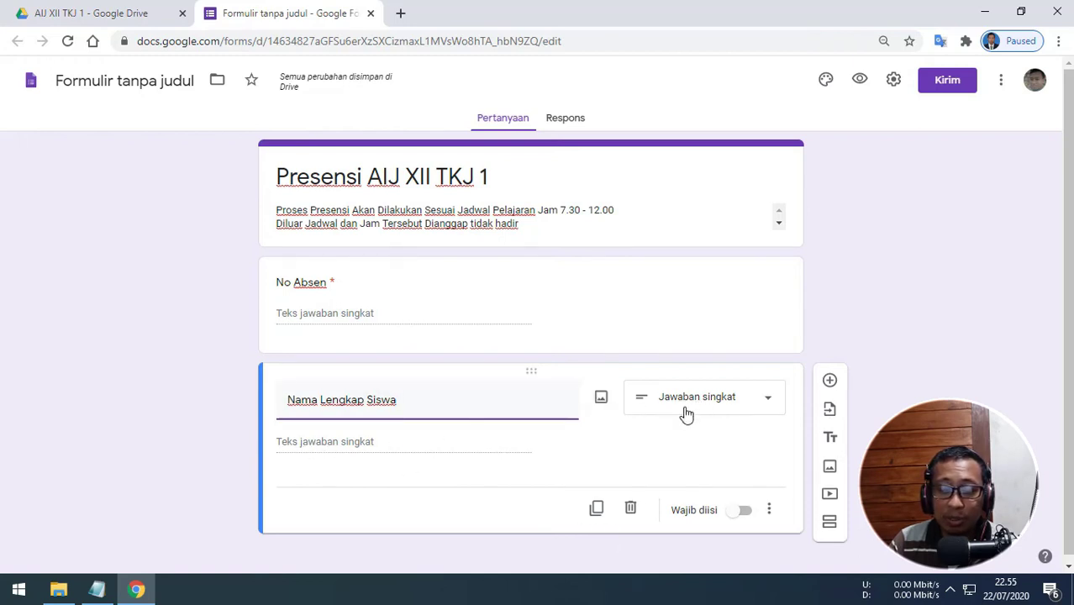
pyautogui.click(739, 513)
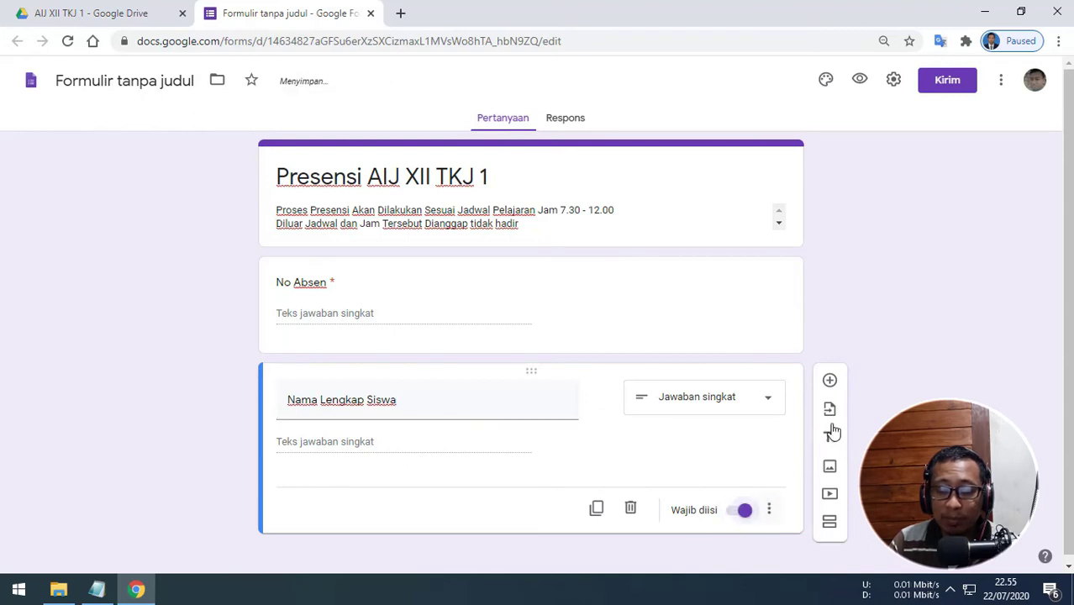
# Step: Add a third question titled "Absensi" below the student name question
pyautogui.click(832, 384)
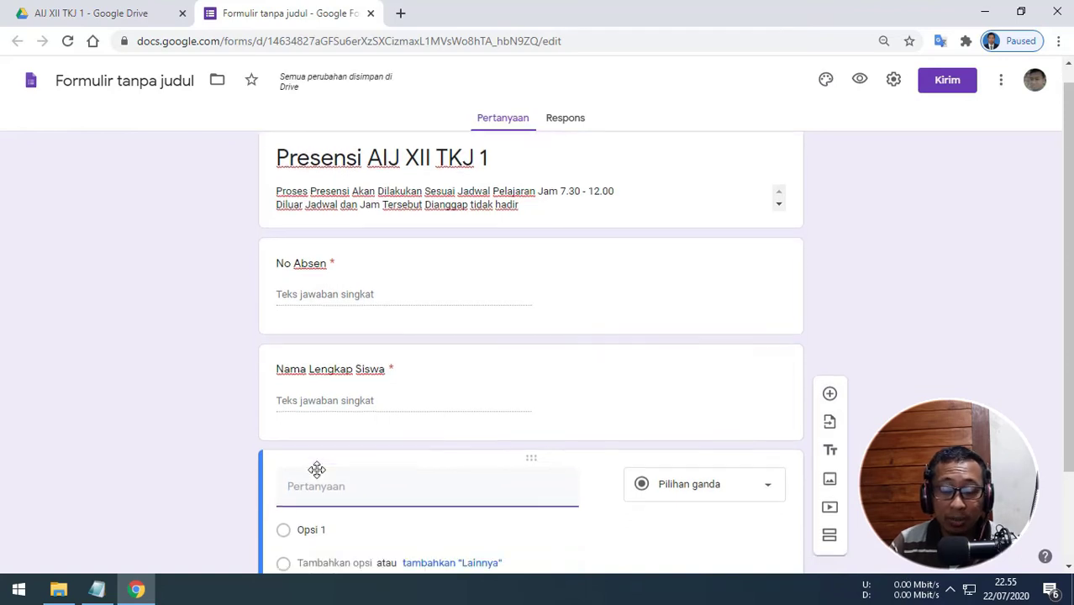
pyautogui.click(338, 435)
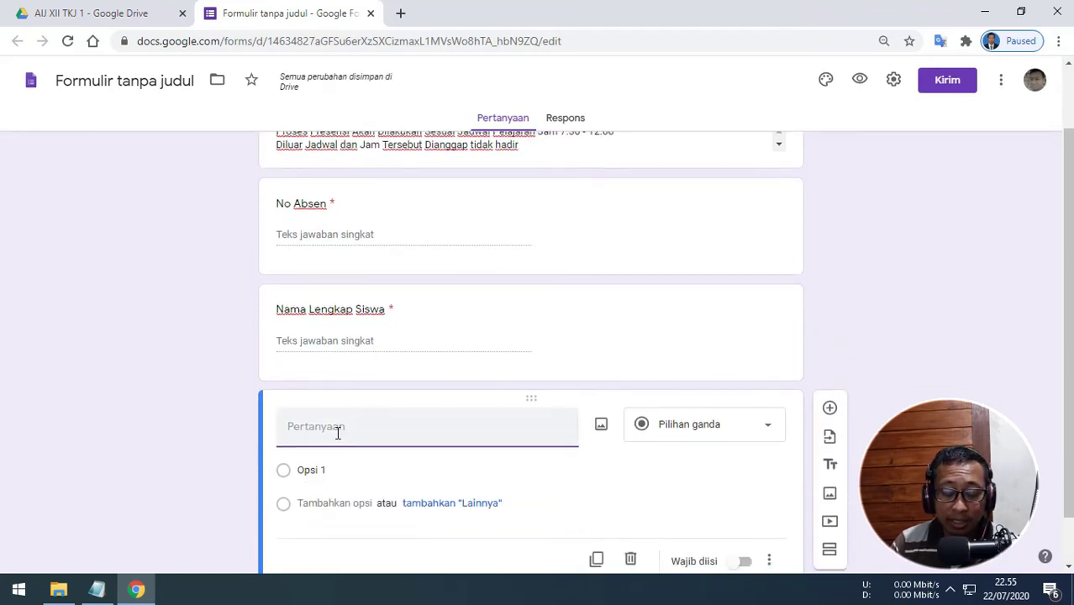
pyautogui.write('Absensi')
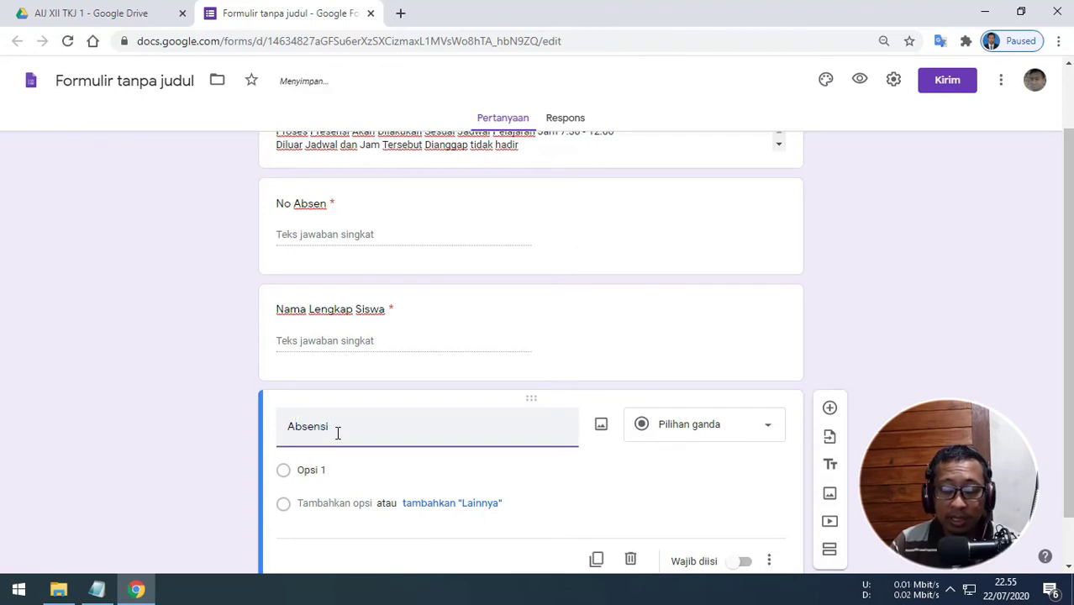
# Step: Give the "Absensi" multiple-choice question the options Hadir, Ijin, Sakit and Dispensasi, and make it required
pyautogui.click(378, 469)
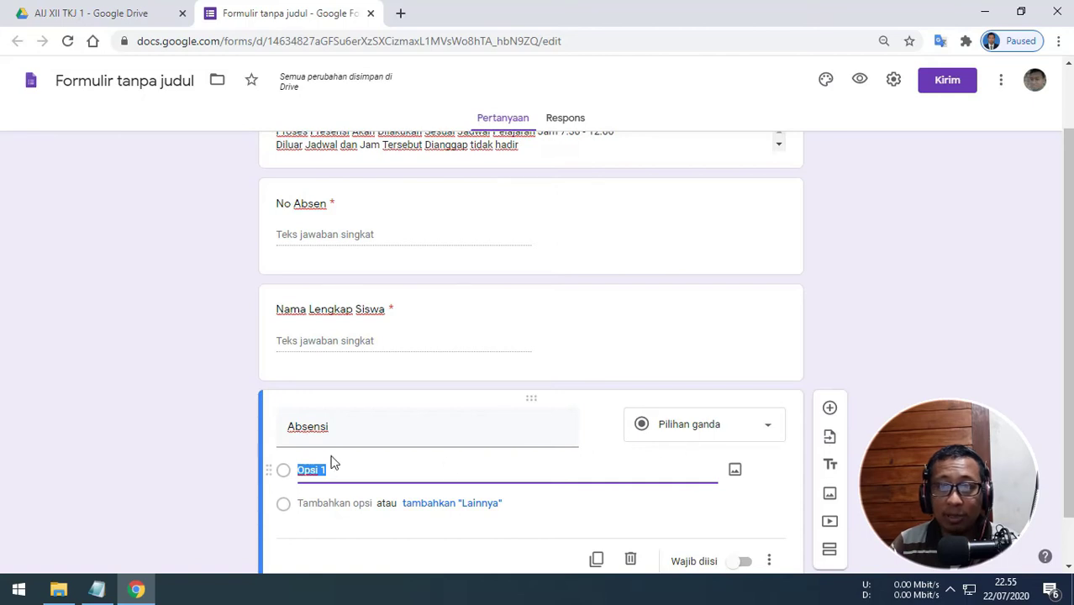
pyautogui.write('Hadir')
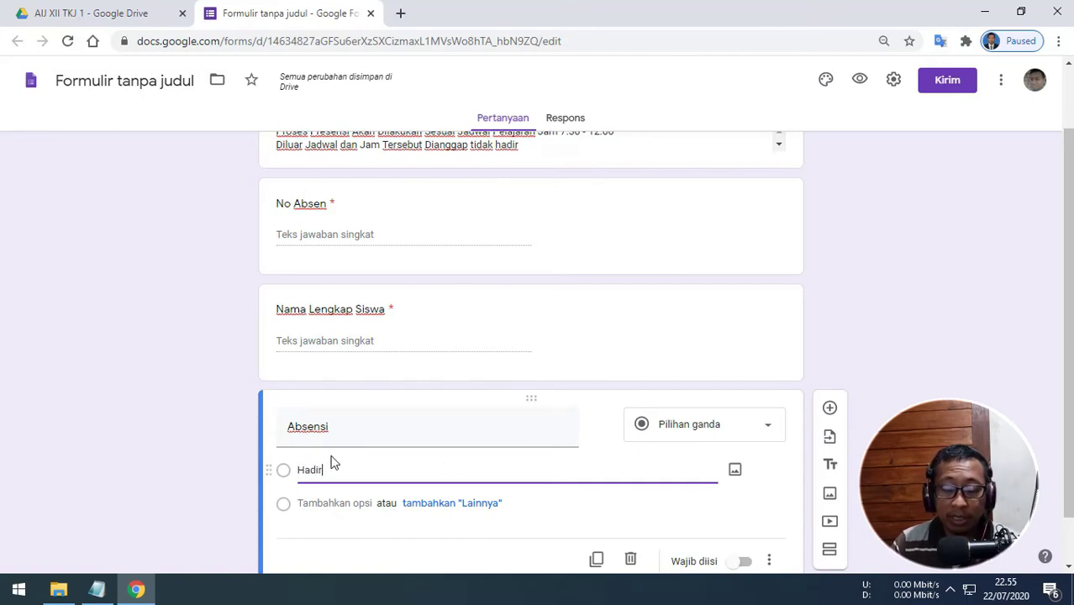
pyautogui.scroll(-1, 332, 458)
pyautogui.press('Return')
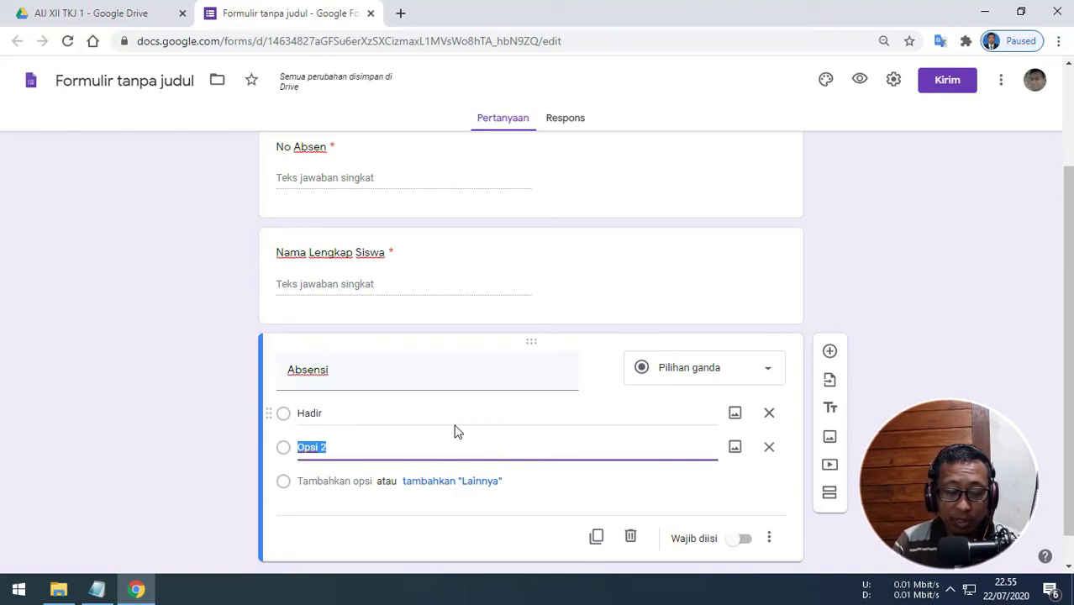
pyautogui.write('Ijin')
pyautogui.press('Return')
pyautogui.write('Sakit')
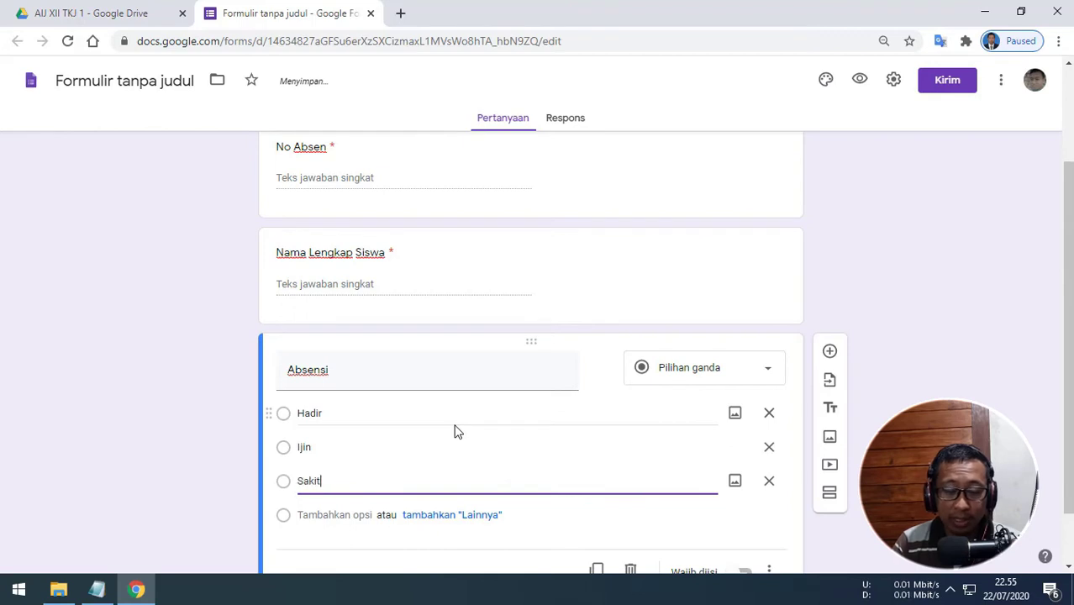
pyautogui.press('Return')
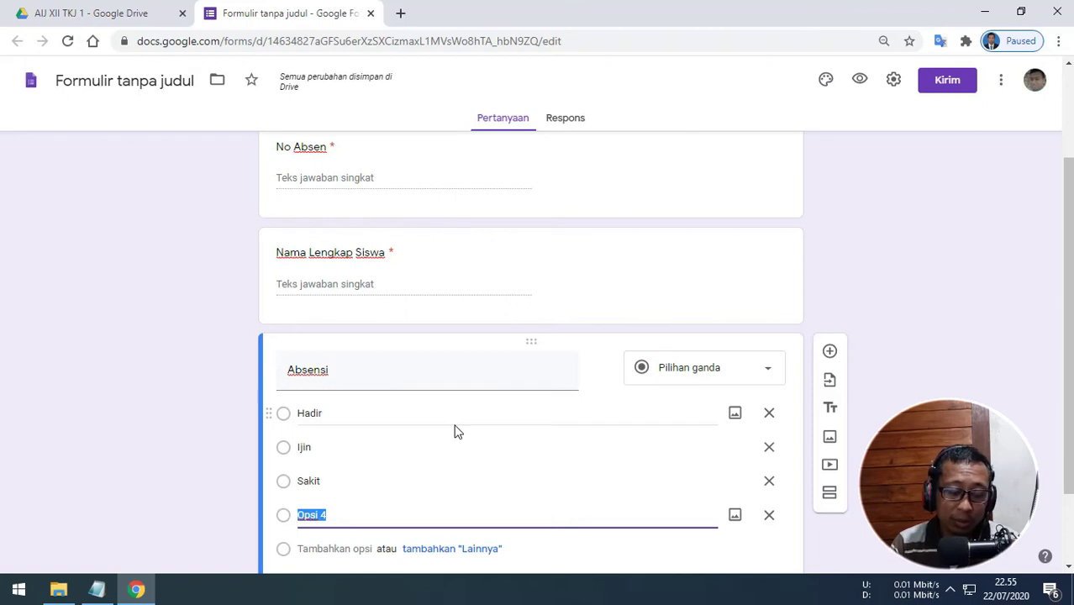
pyautogui.write('Dispensa')
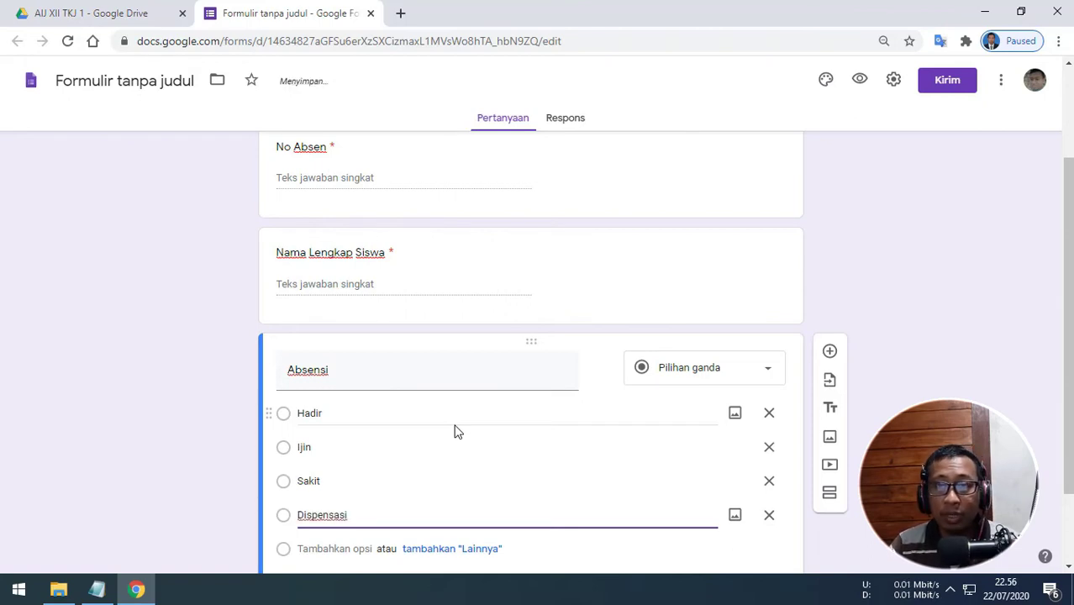
pyautogui.scroll(-2, 589, 409)
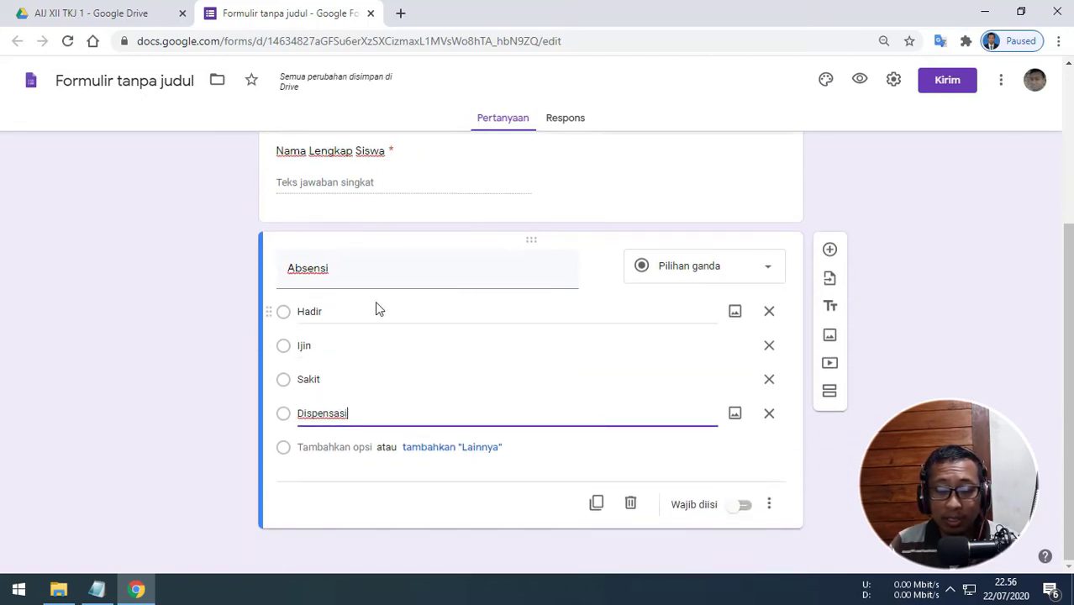
pyautogui.click(744, 508)
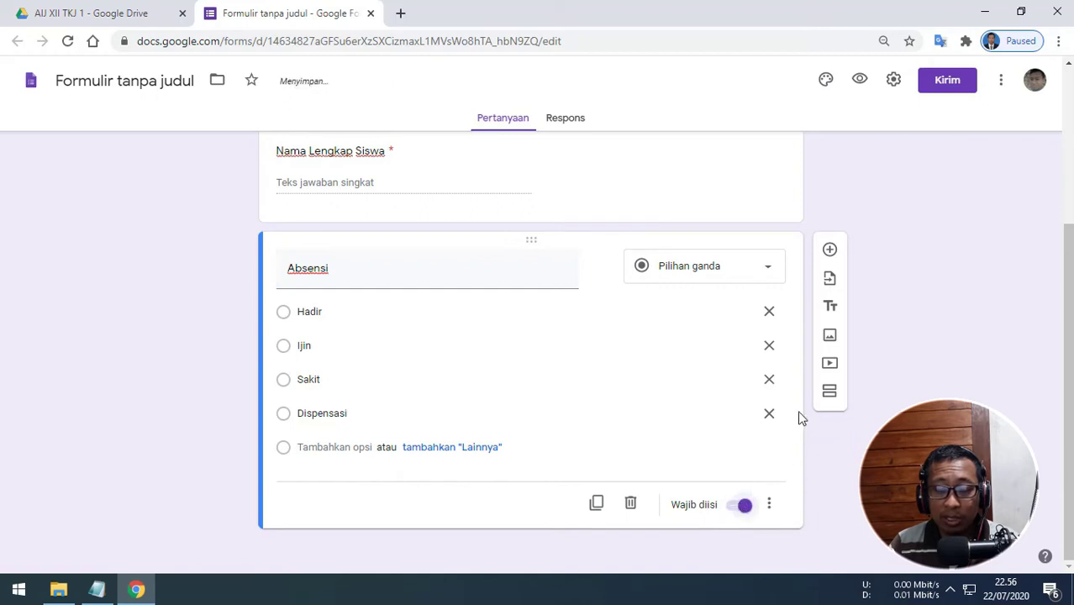
# Step: Add a fourth question titled "Alasan Tidak Hadir" as a paragraph answer and make it required
pyautogui.click(832, 255)
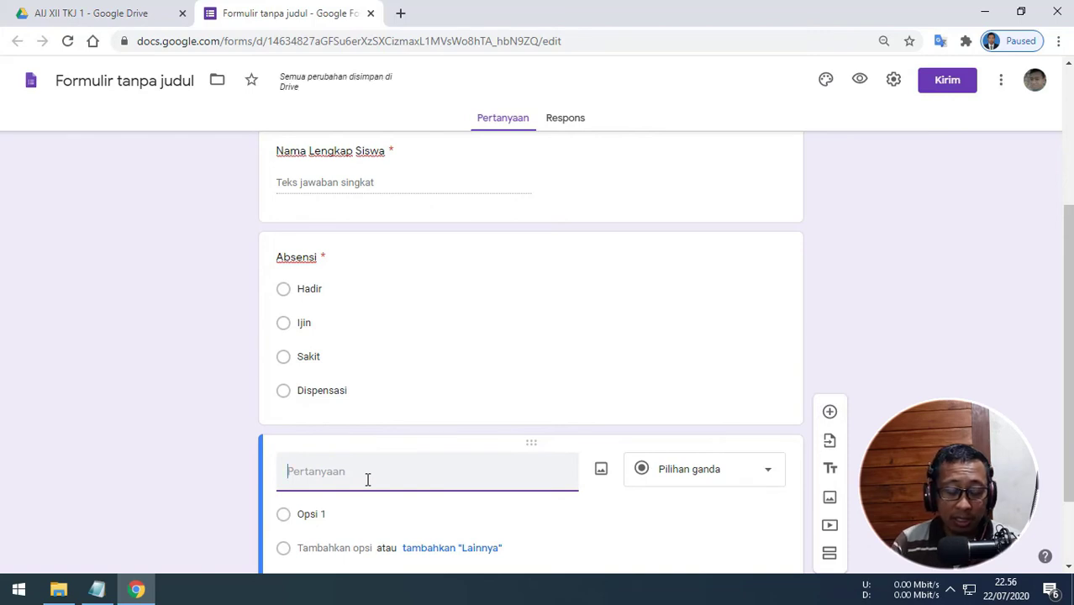
pyautogui.write('Alas')
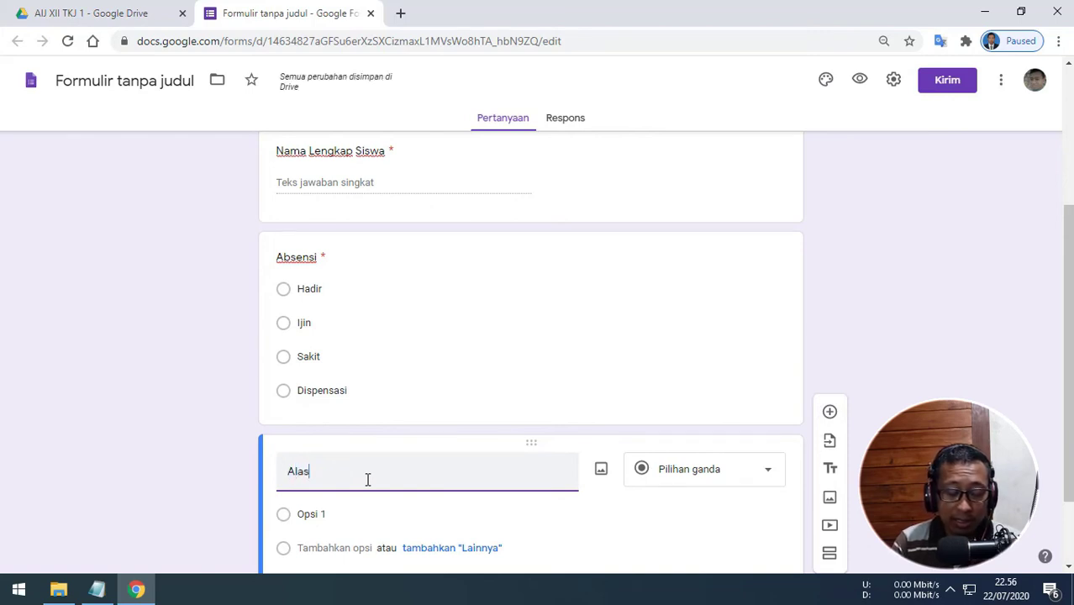
pyautogui.write('an Tidak ')
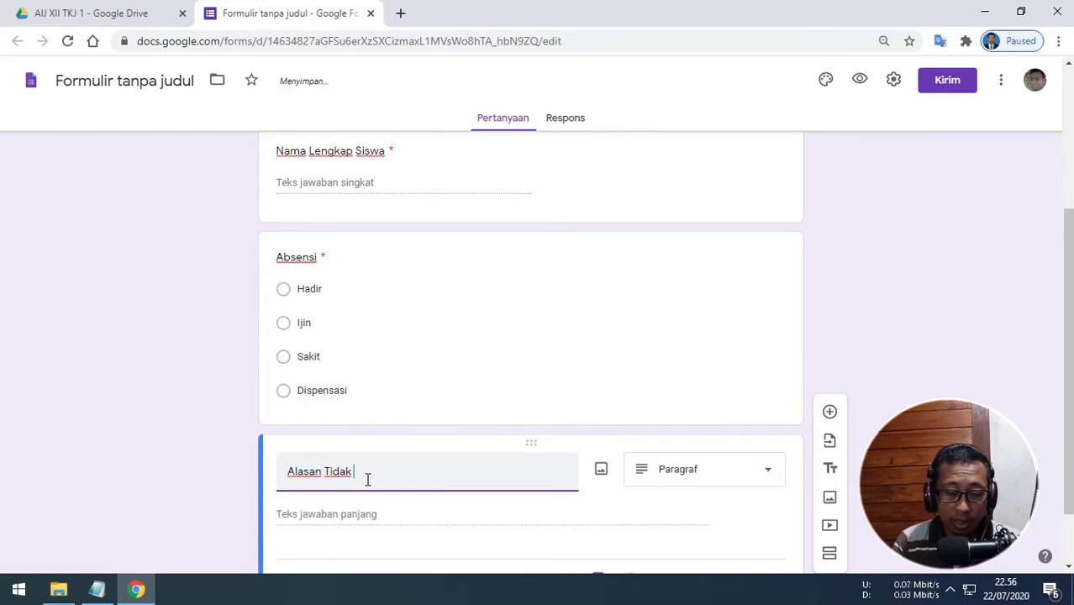
pyautogui.write('Hadir')
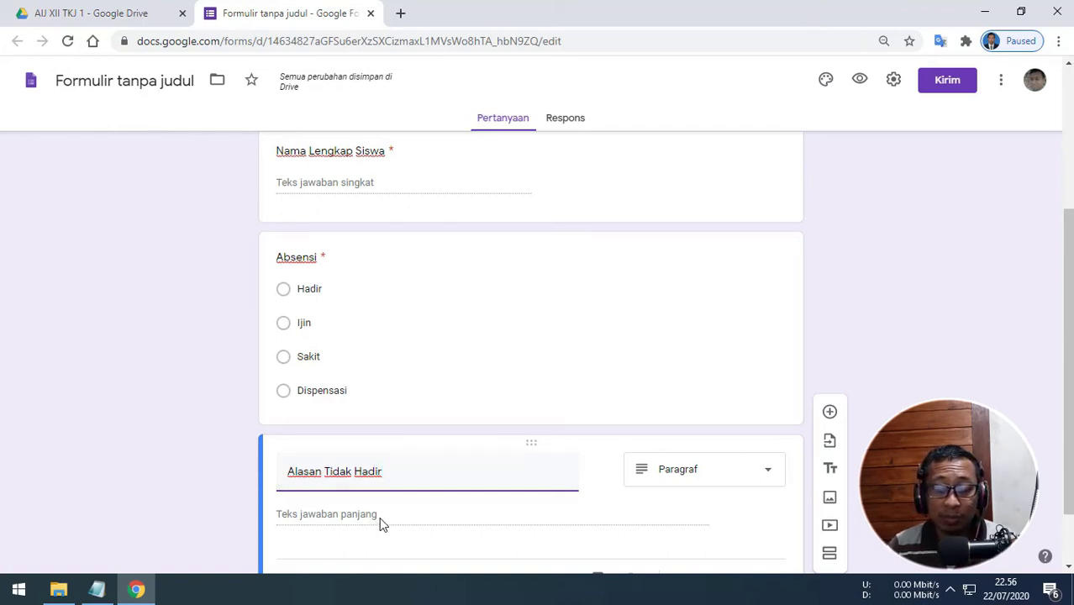
pyautogui.scroll(-1, 450, 464)
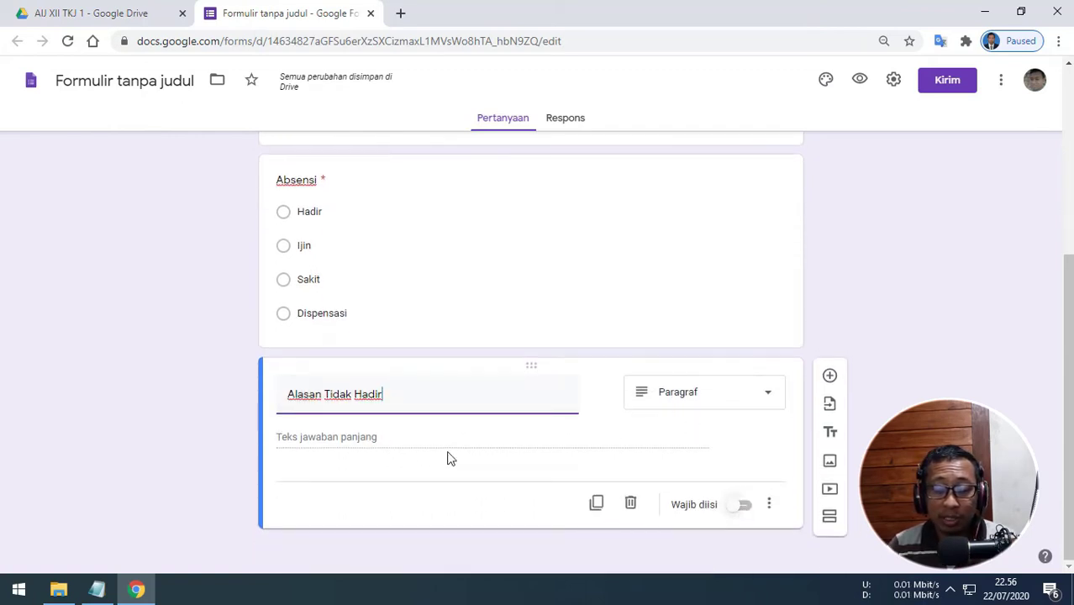
pyautogui.click(741, 508)
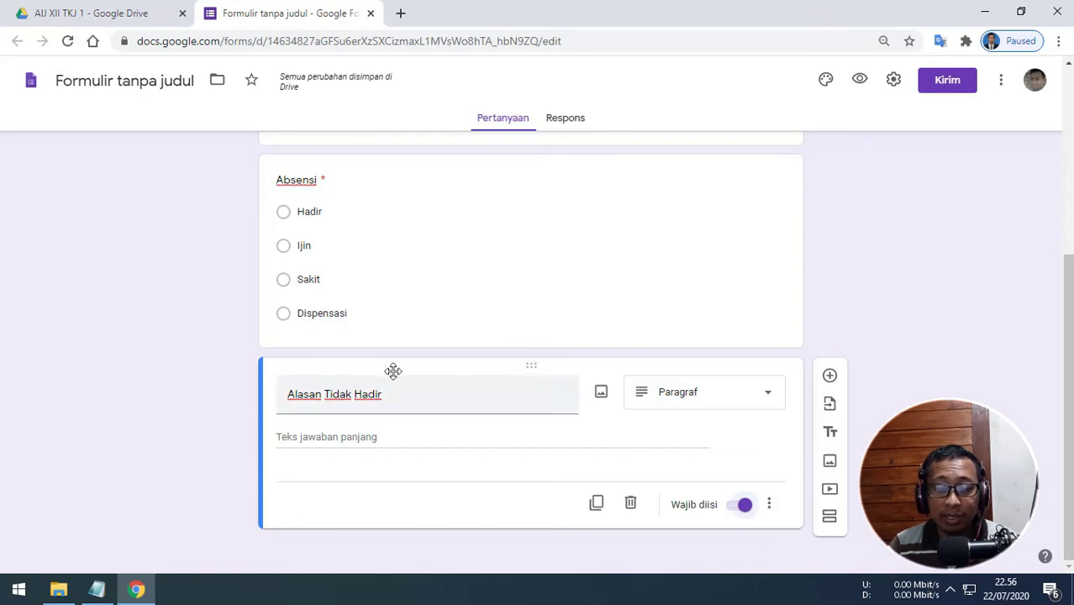
# Step: Add a third line to the form description reading "Jika Hadir pada Alasan Tidak Hadir Diisi Tanda -"
pyautogui.scroll(4, 392, 369)
pyautogui.click(530, 223)
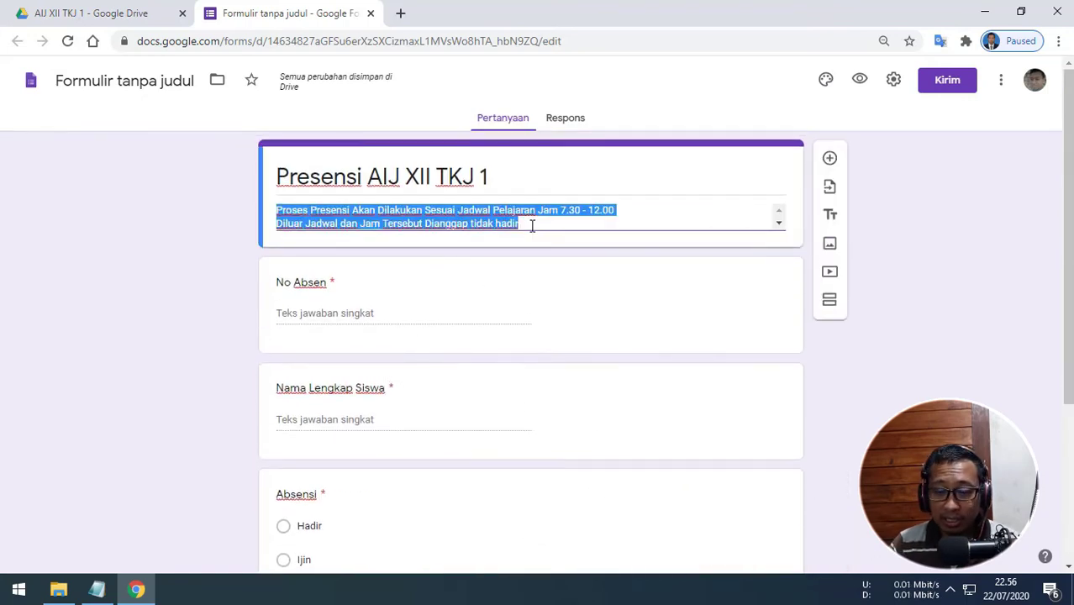
pyautogui.click(532, 225)
pyautogui.press('Return')
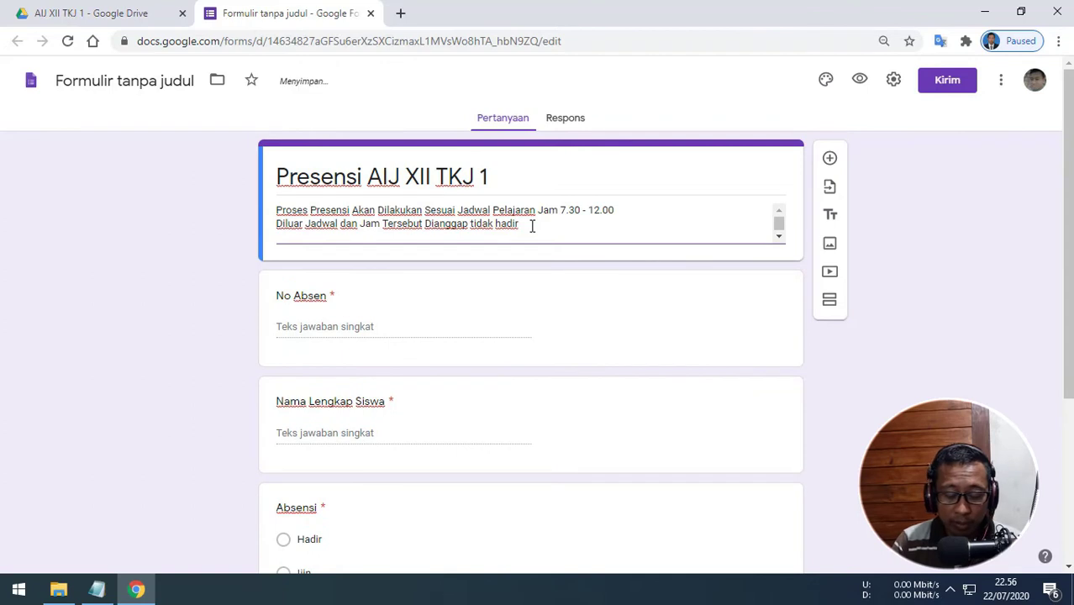
pyautogui.write('Jika Ha')
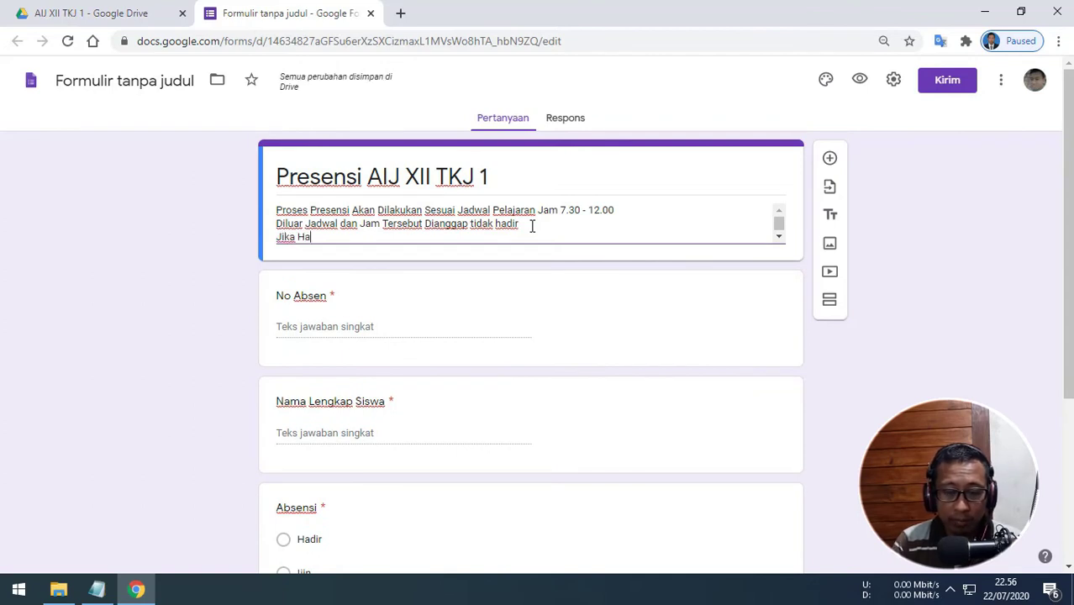
pyautogui.write('dir')
pyautogui.press('BackSpace')
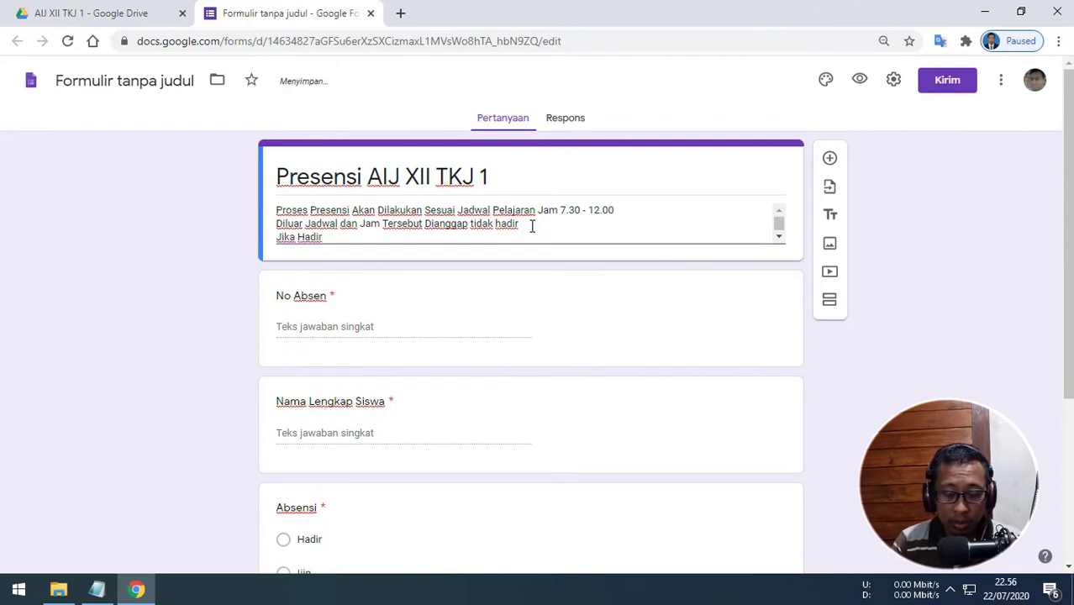
pyautogui.write('Alasan')
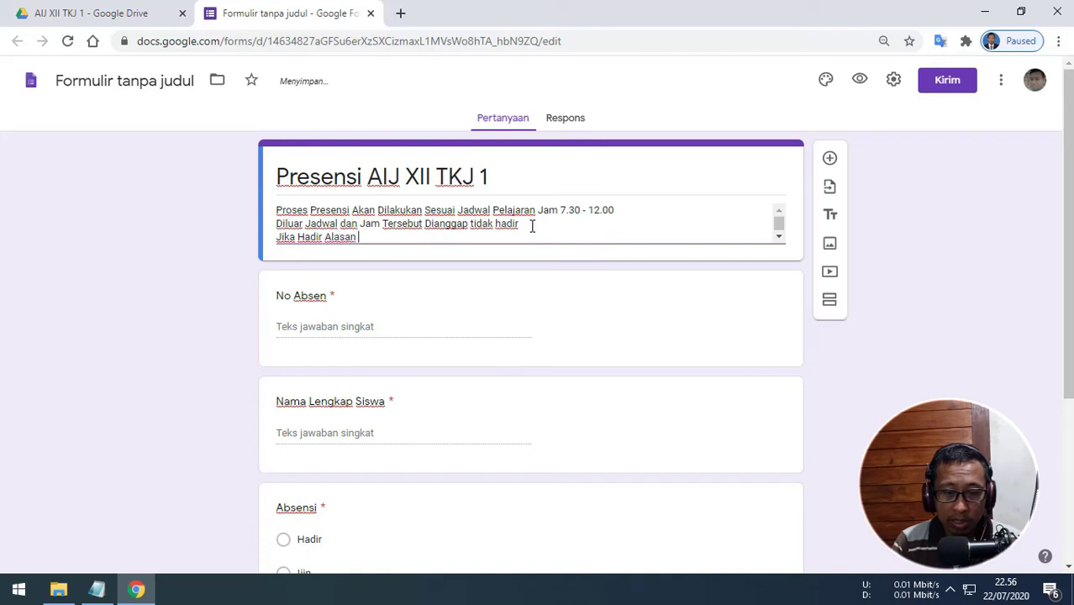
pyautogui.press('BackSpace')
pyautogui.press('BackSpace')
pyautogui.press('BackSpace')
pyautogui.press('BackSpace')
pyautogui.press('BackSpace')
pyautogui.press('BackSpace')
pyautogui.press('BackSpace')
pyautogui.write('pa')
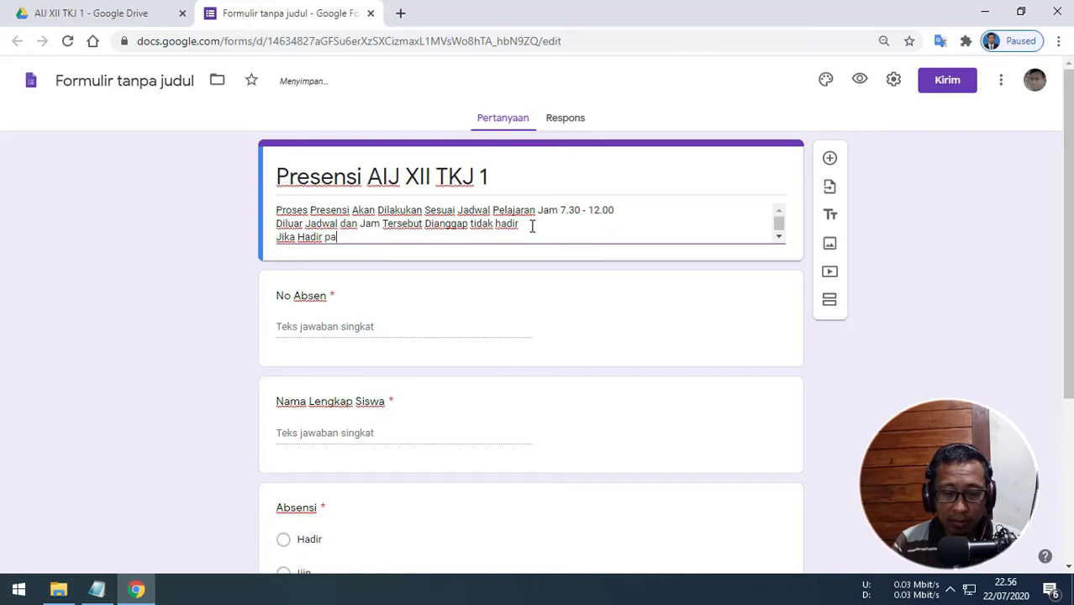
pyautogui.write('da Alasan Ti')
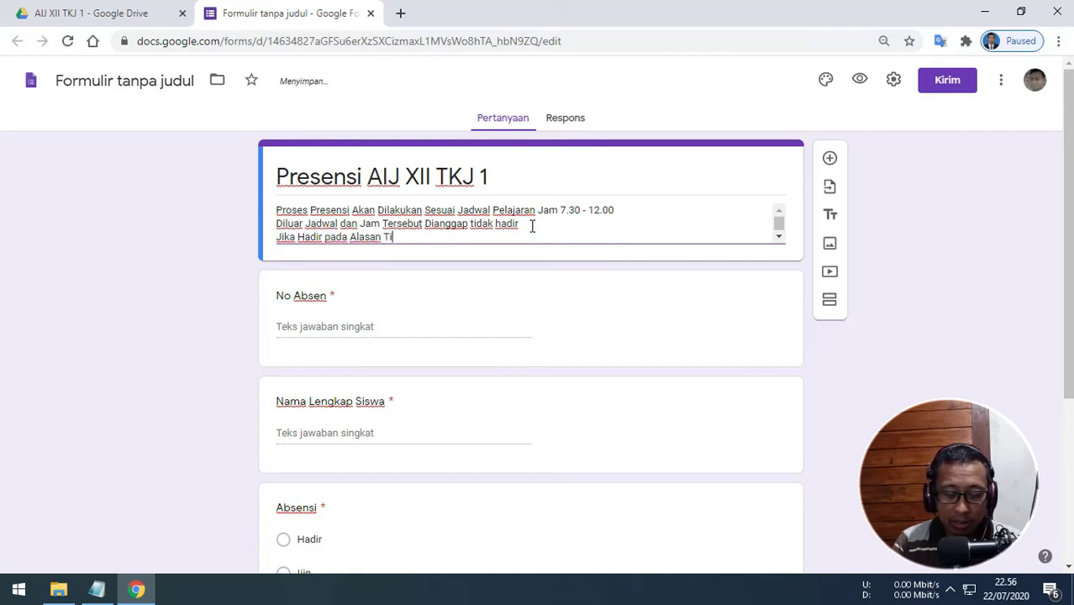
pyautogui.write('dak Hadir Dii')
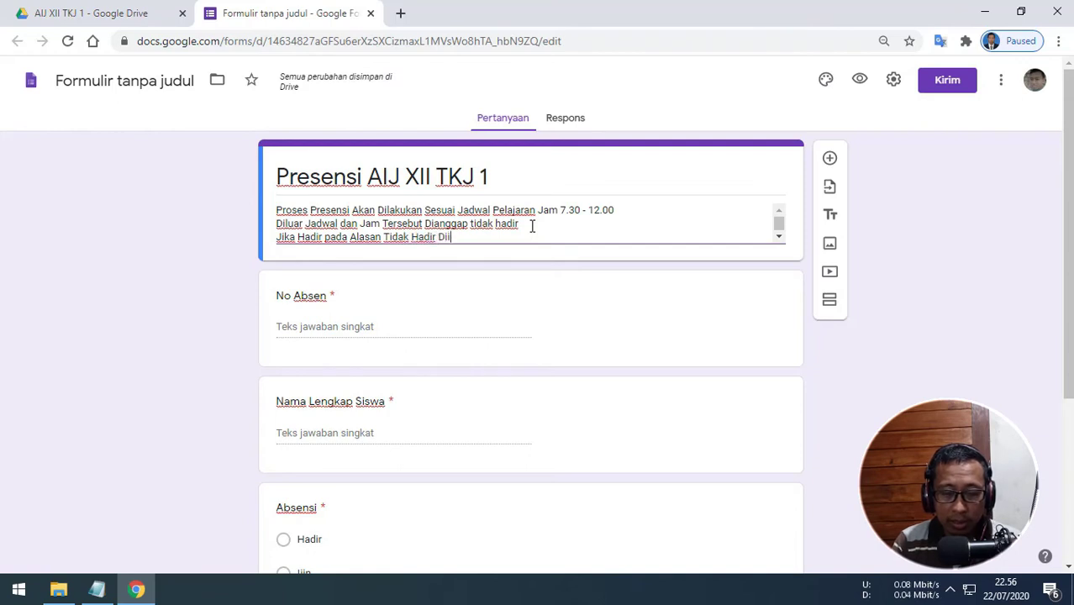
pyautogui.write('si Tanda -')
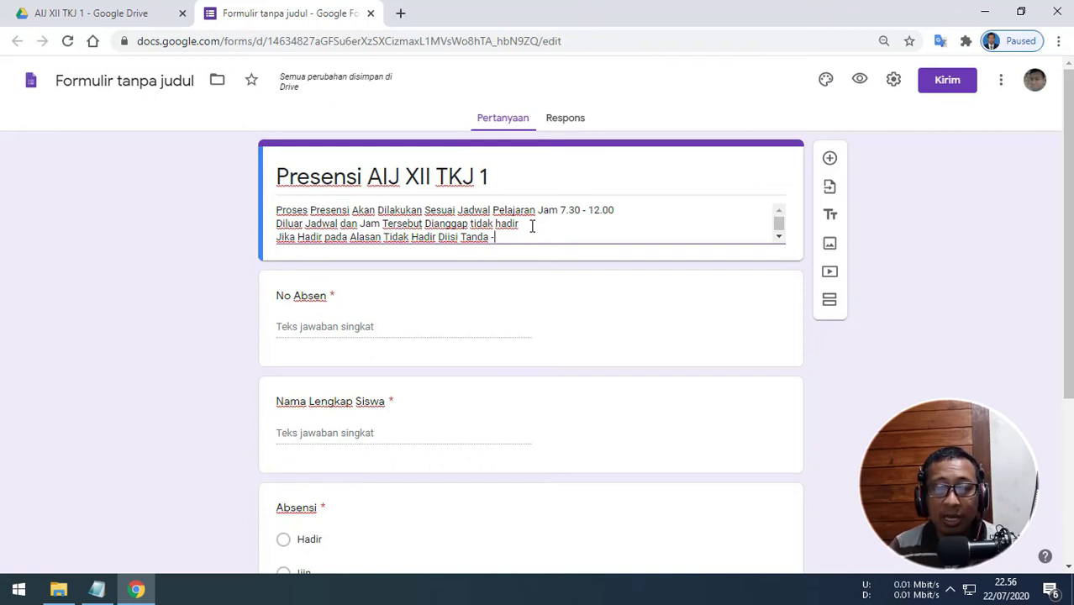
# Step: Check the finished questions and name the form file "Presensi AIJ XII TKJ 1", matching the form title
pyautogui.scroll(-3, 528, 252)
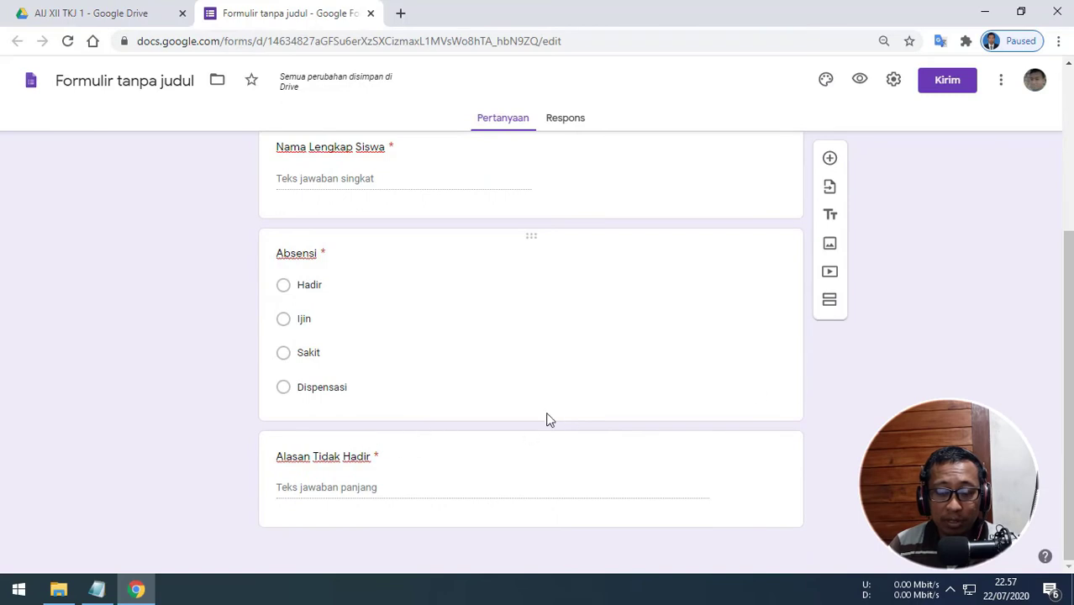
pyautogui.scroll(3, 515, 402)
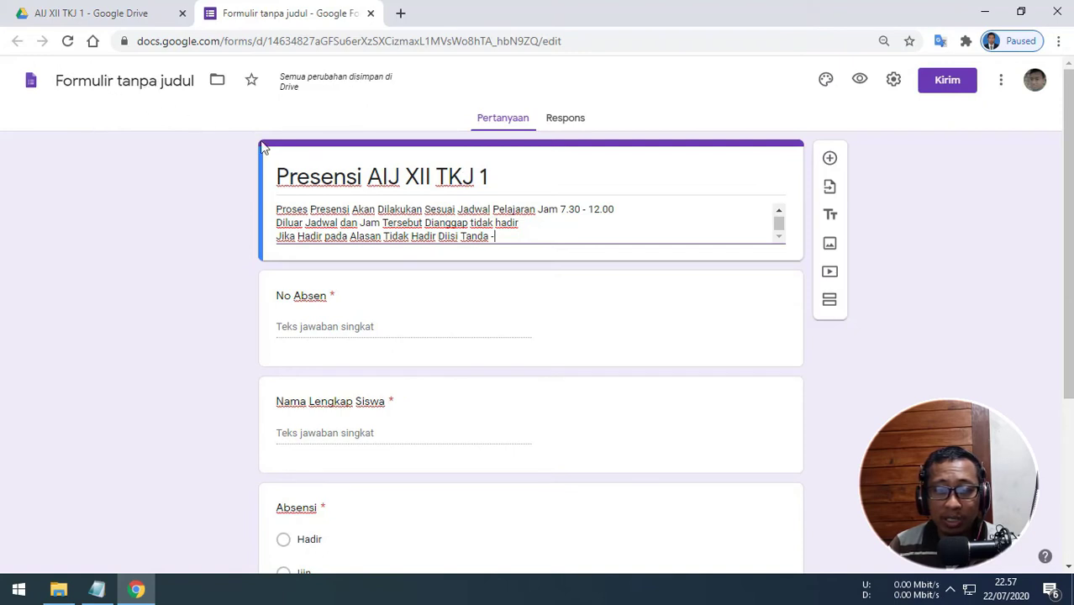
pyautogui.click(137, 81)
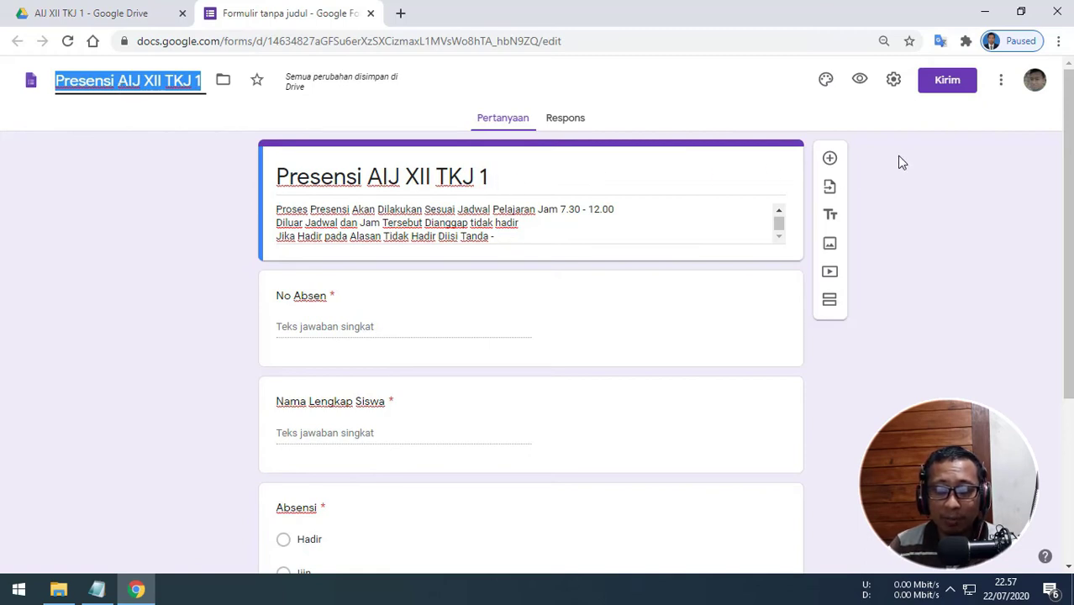
# Step: Choose to send the form by link, shorten the URL and copy it
pyautogui.click(947, 84)
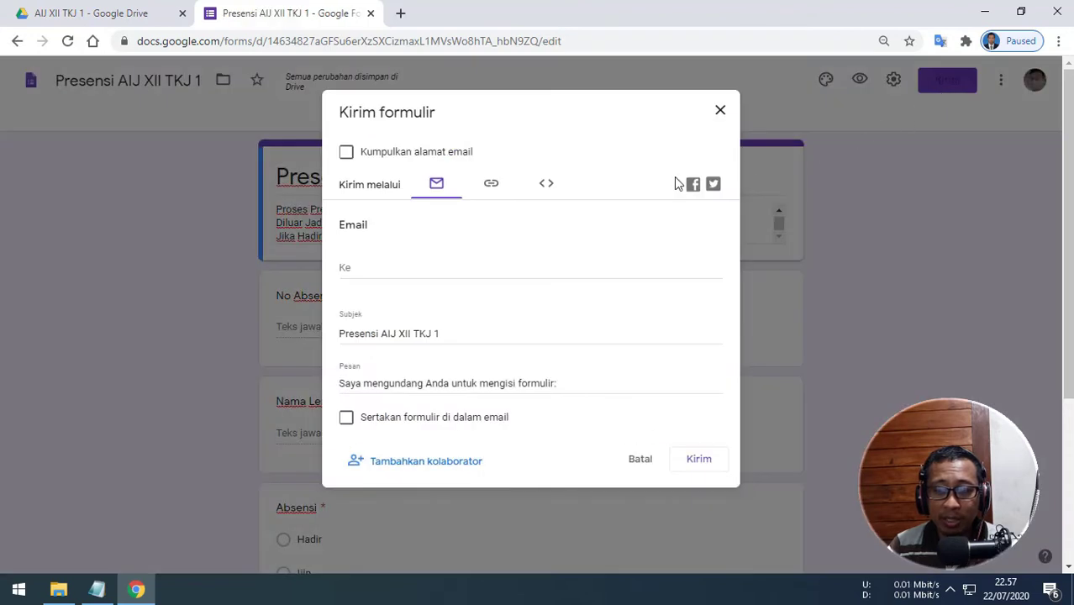
pyautogui.click(492, 190)
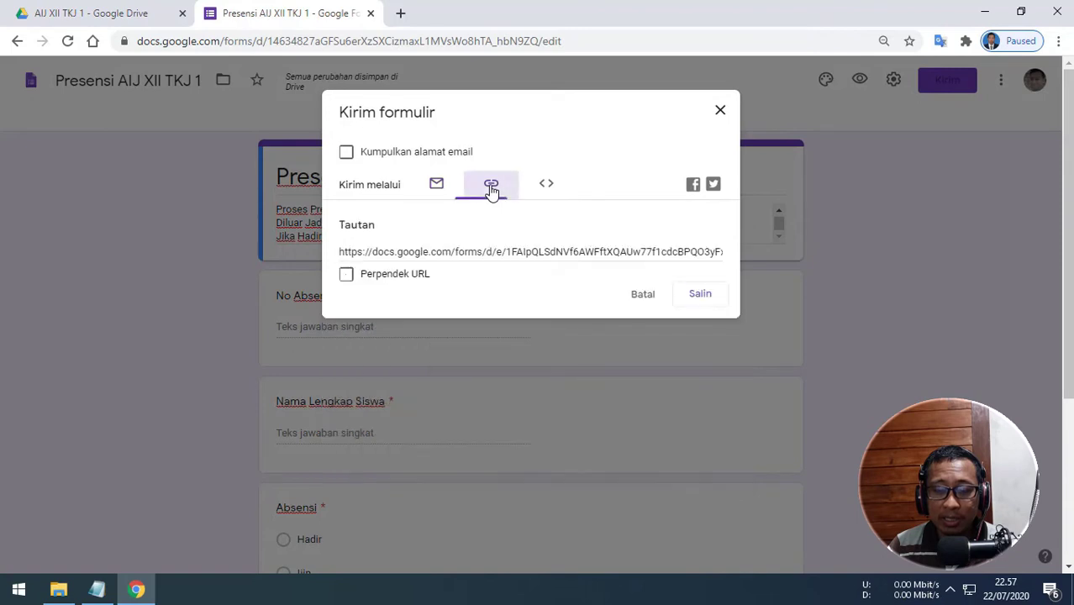
pyautogui.click(346, 275)
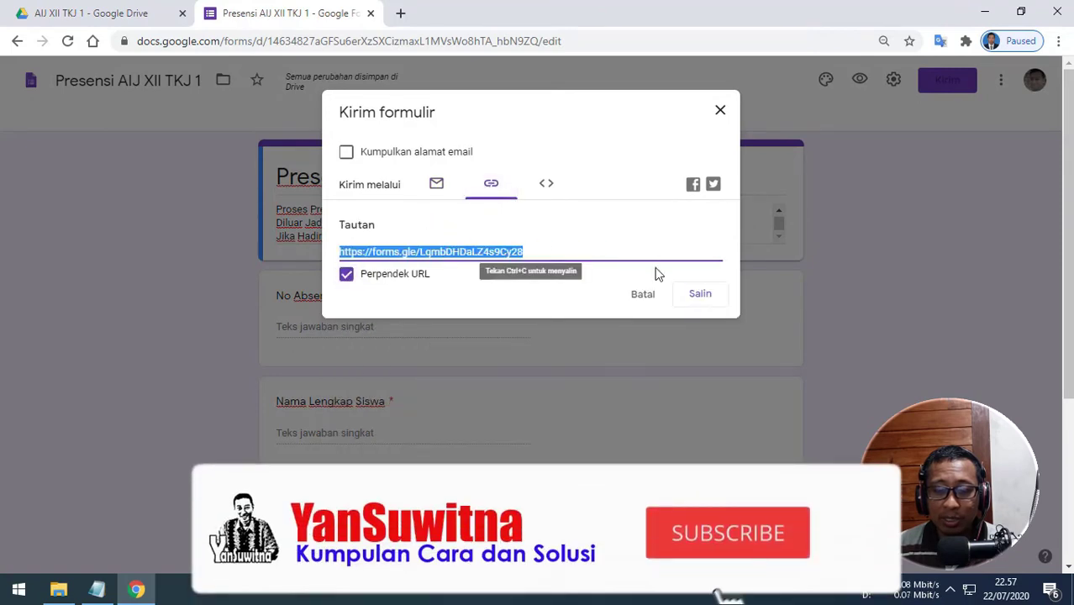
pyautogui.click(701, 294)
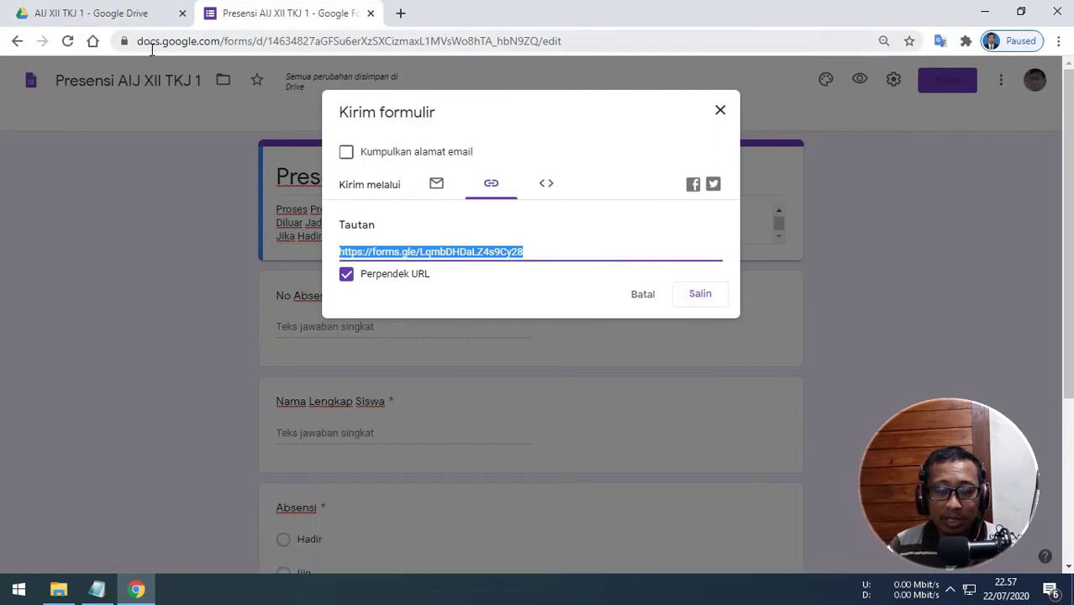
# Step: Switch to the classroom.txt notes in Notepad and highlight the fourth step, "Buat Kelas"
pyautogui.click(97, 589)
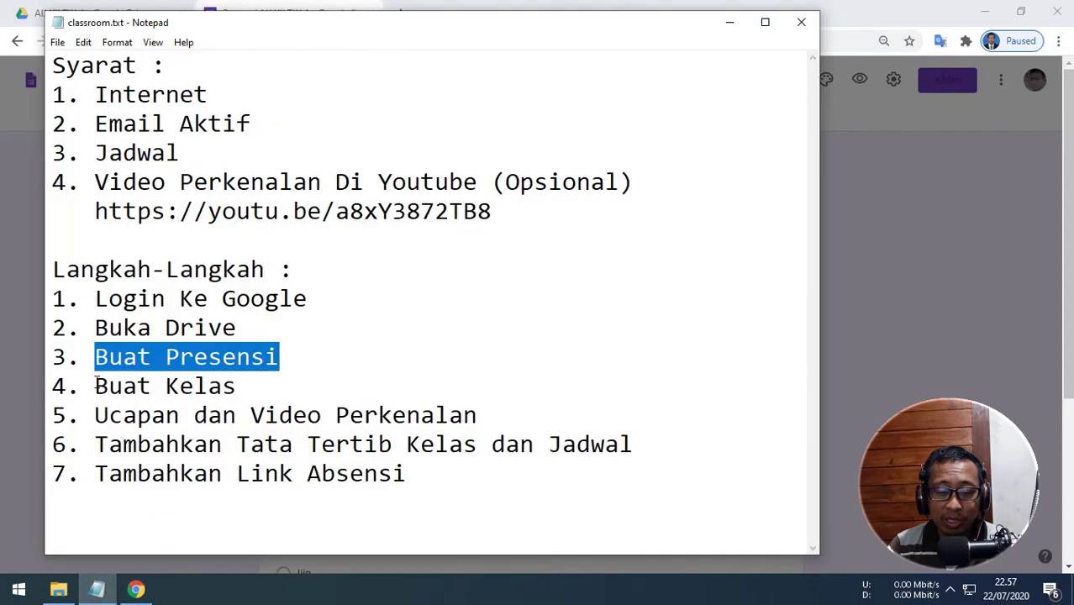
pyautogui.moveTo(95, 389); pyautogui.dragTo(237, 388)
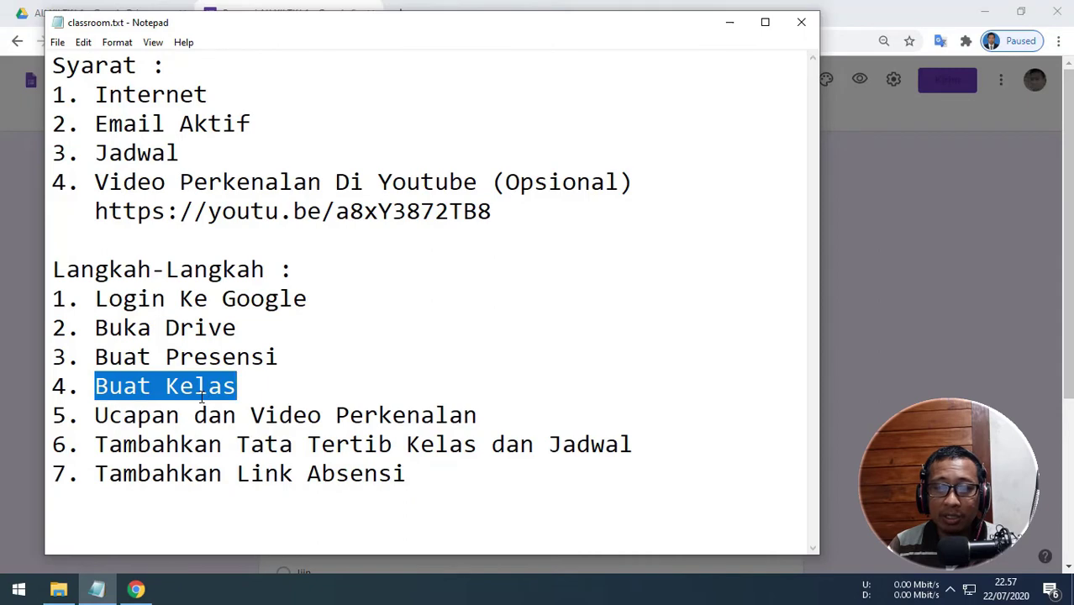
# Step: Return to the browser and open Google Classroom in a new tab
pyautogui.click(883, 19)
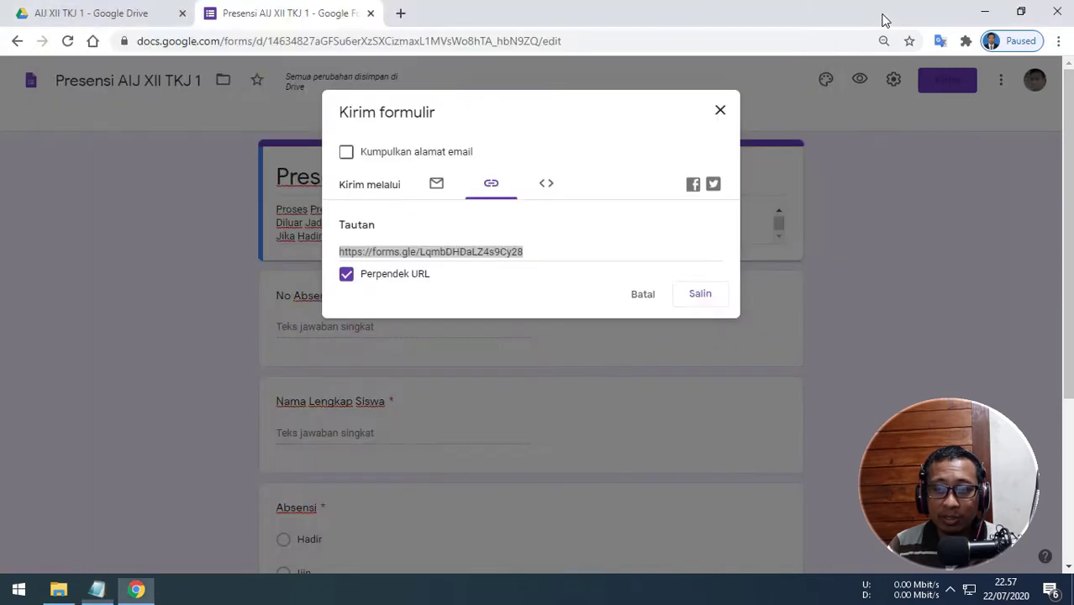
pyautogui.click(400, 13)
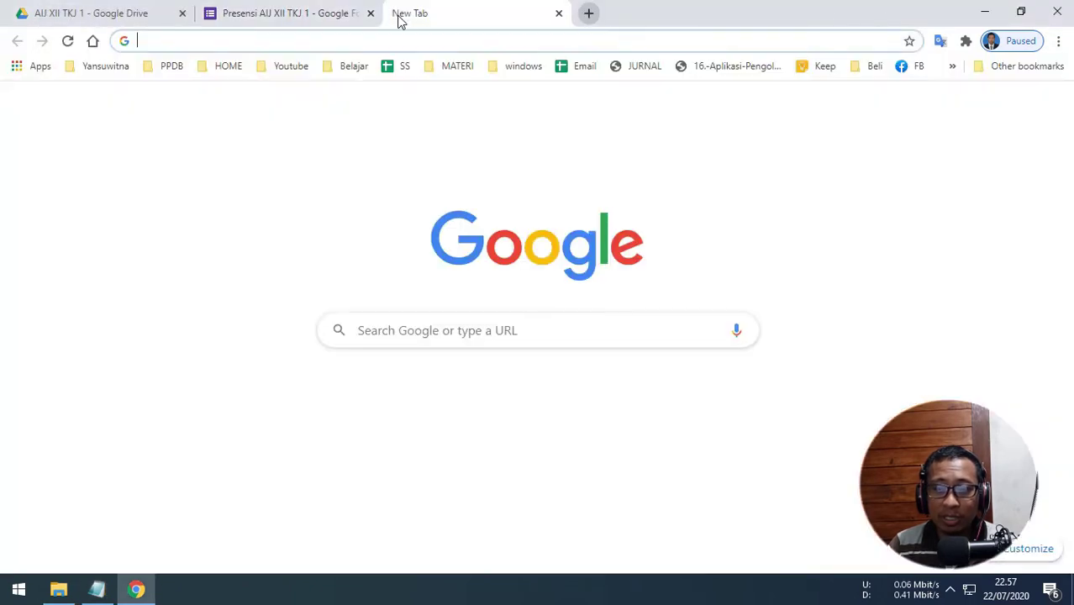
pyautogui.click(1015, 104)
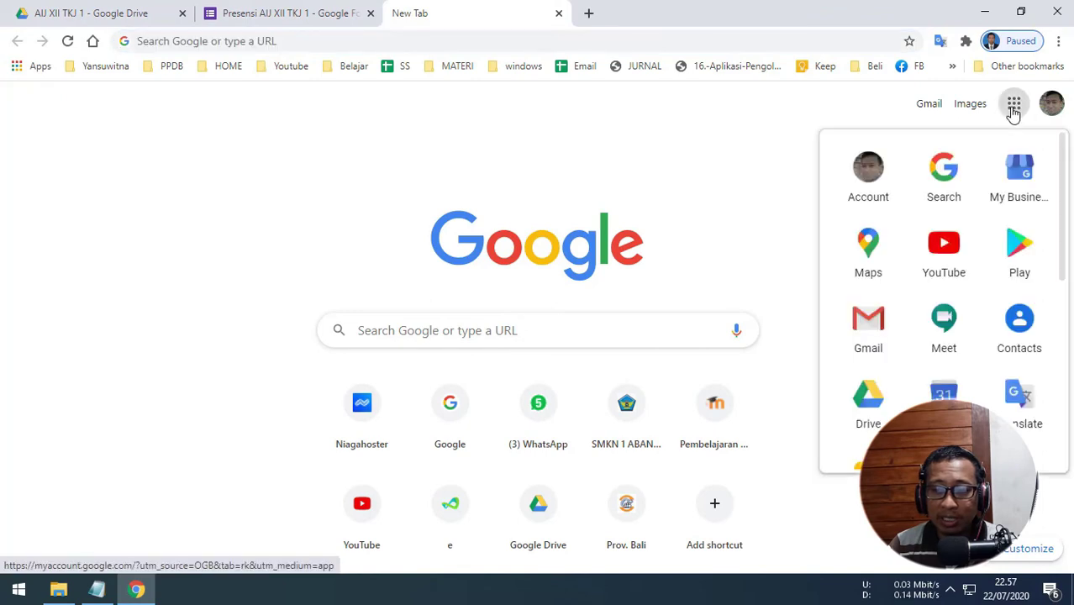
pyautogui.scroll(-5, 979, 290)
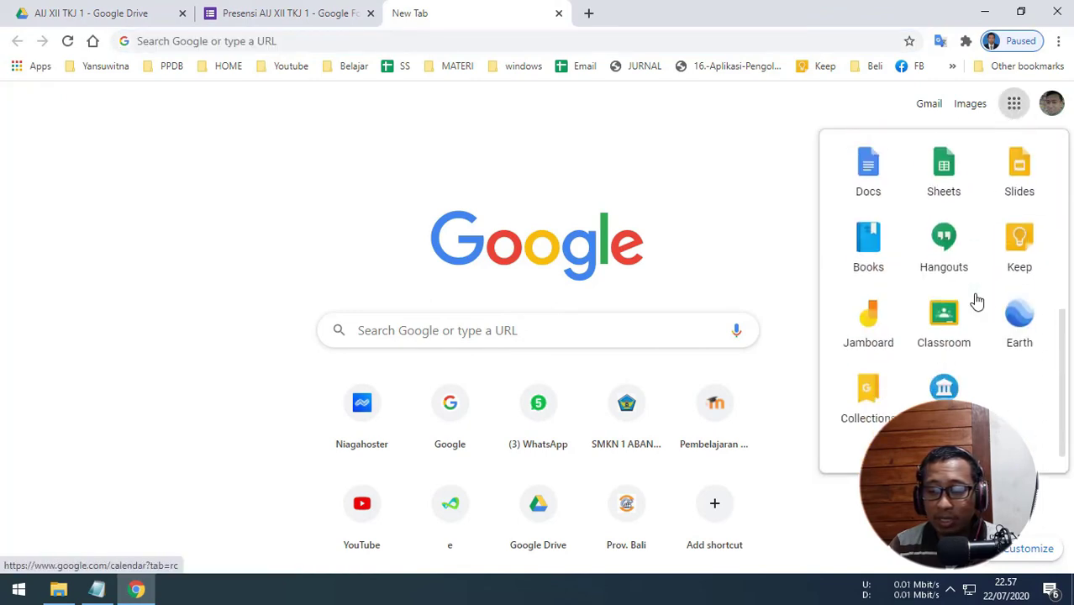
pyautogui.click(942, 330)
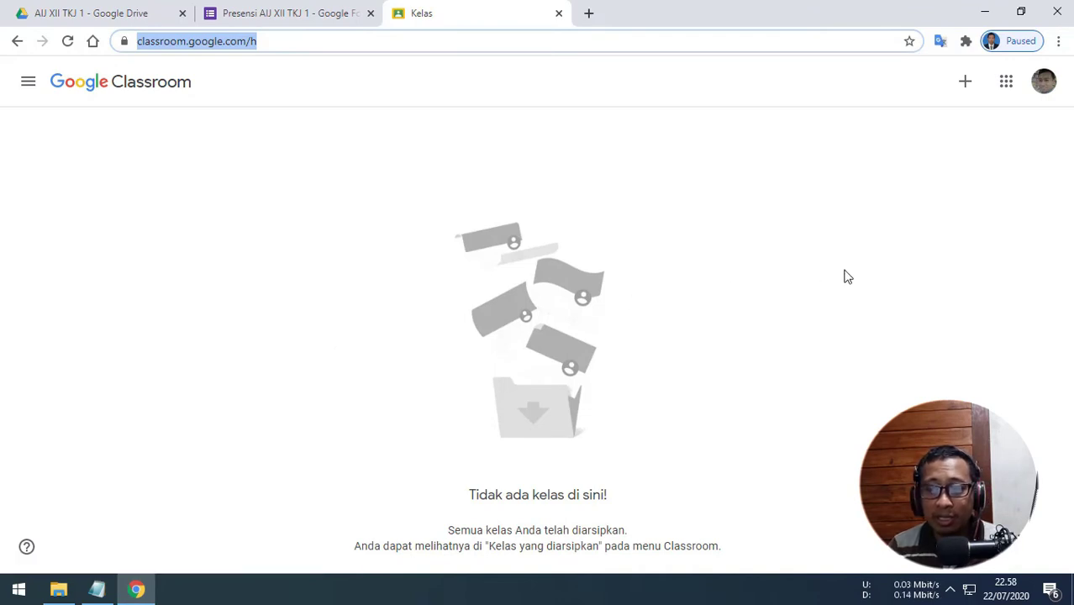
# Step: Start creating a class and accept the notice about using Classroom at school with students
pyautogui.click(965, 84)
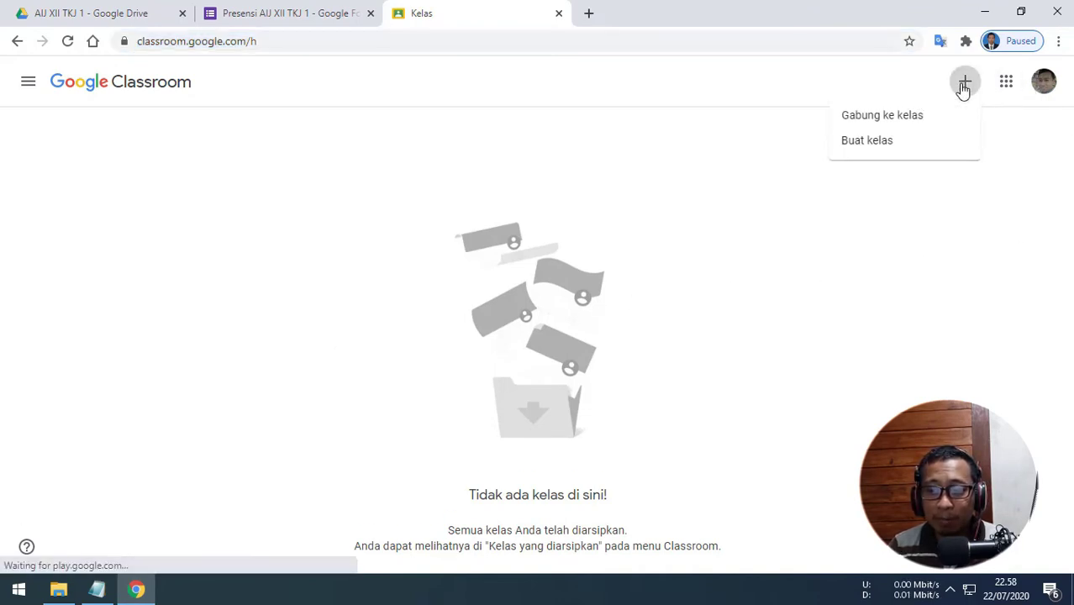
pyautogui.click(875, 142)
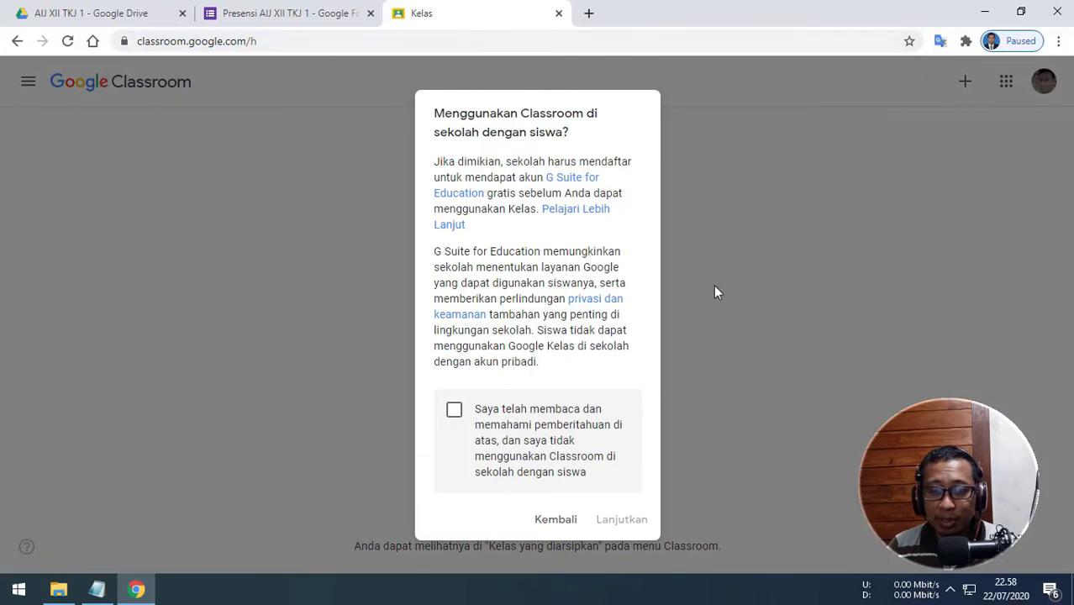
pyautogui.click(453, 412)
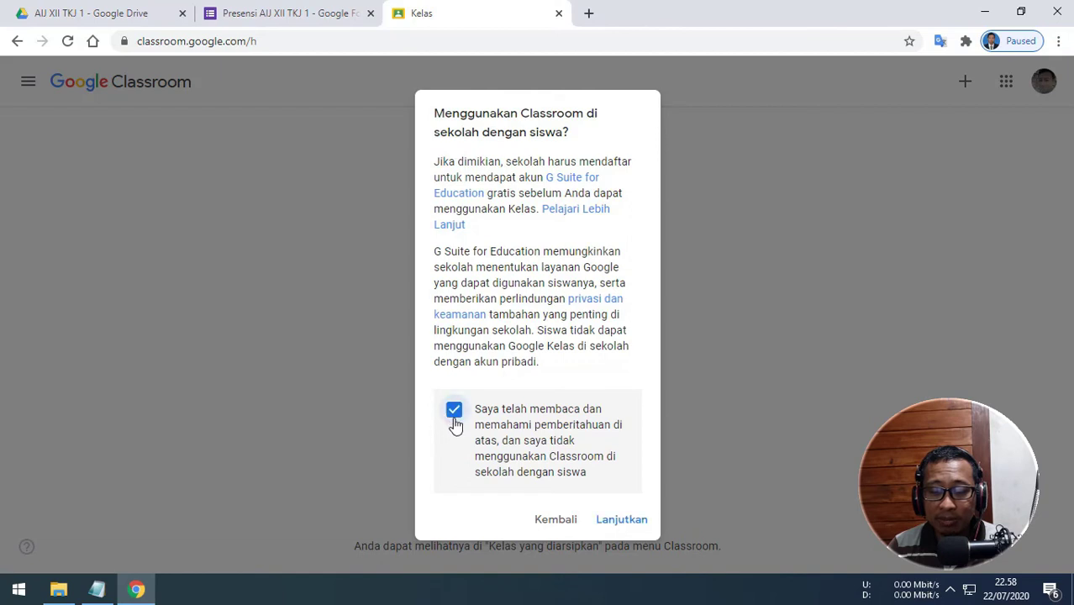
pyautogui.click(622, 521)
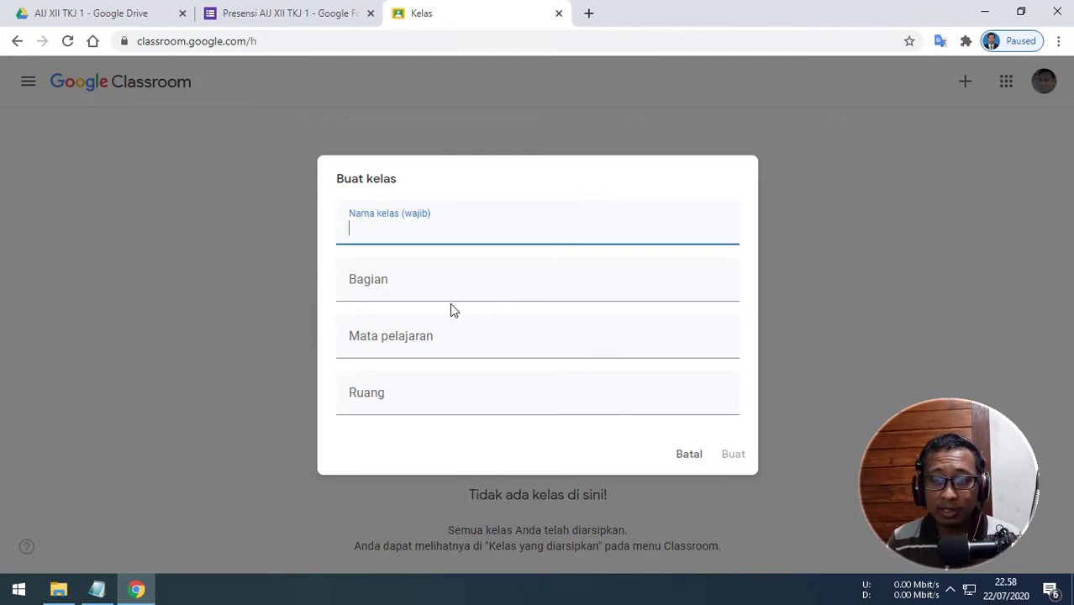
# Step: Create the class with the name "AIJ XII TKJ 1" and the subject "Administrasi Infrastruktur Jaringan"
pyautogui.write('AIJ ')
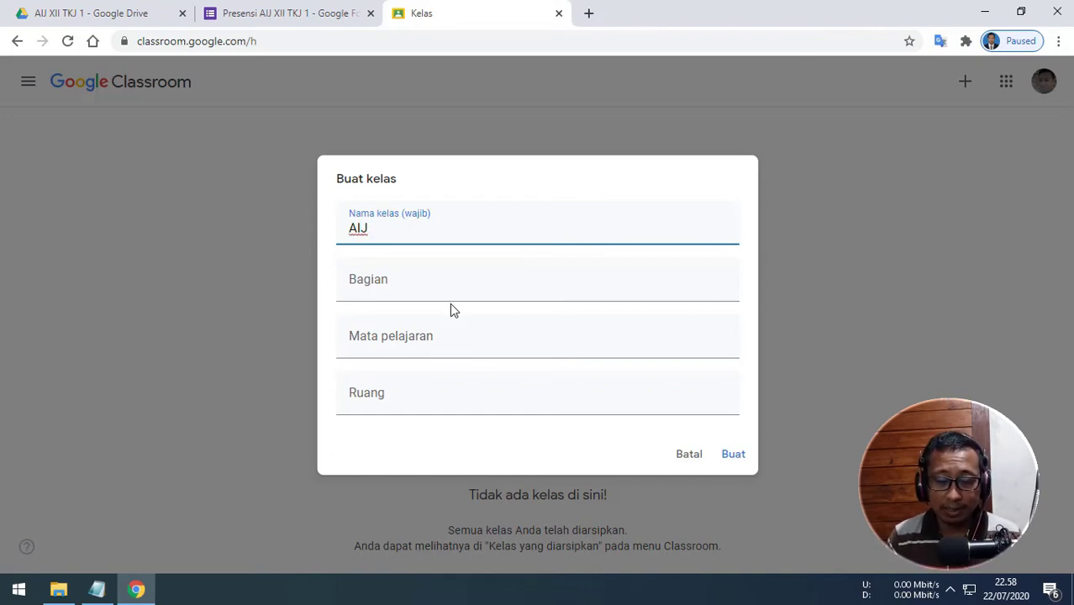
pyautogui.write('XII ')
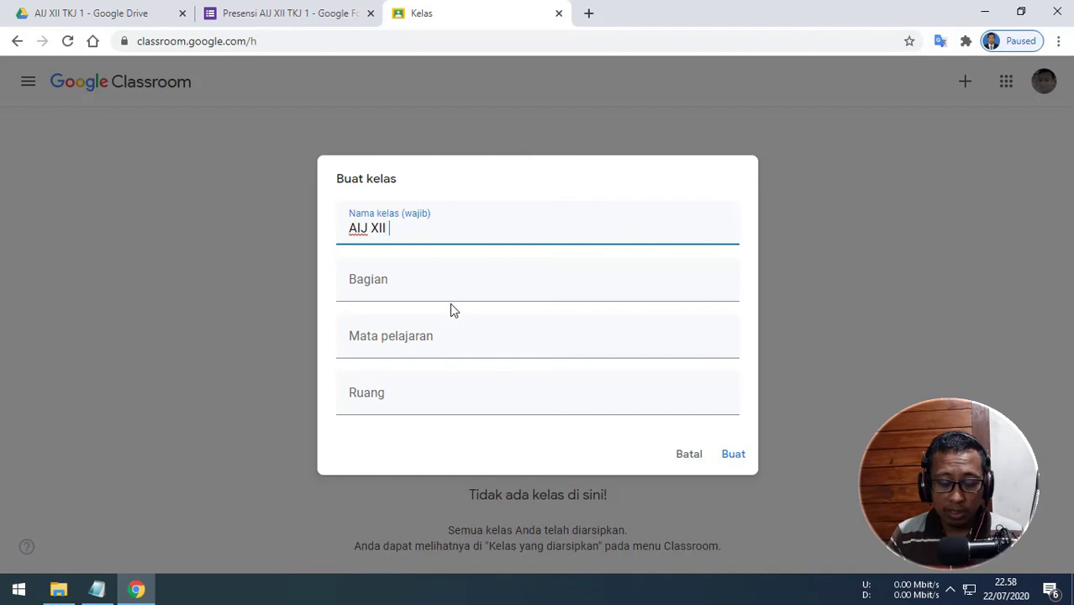
pyautogui.write('TKJ 1')
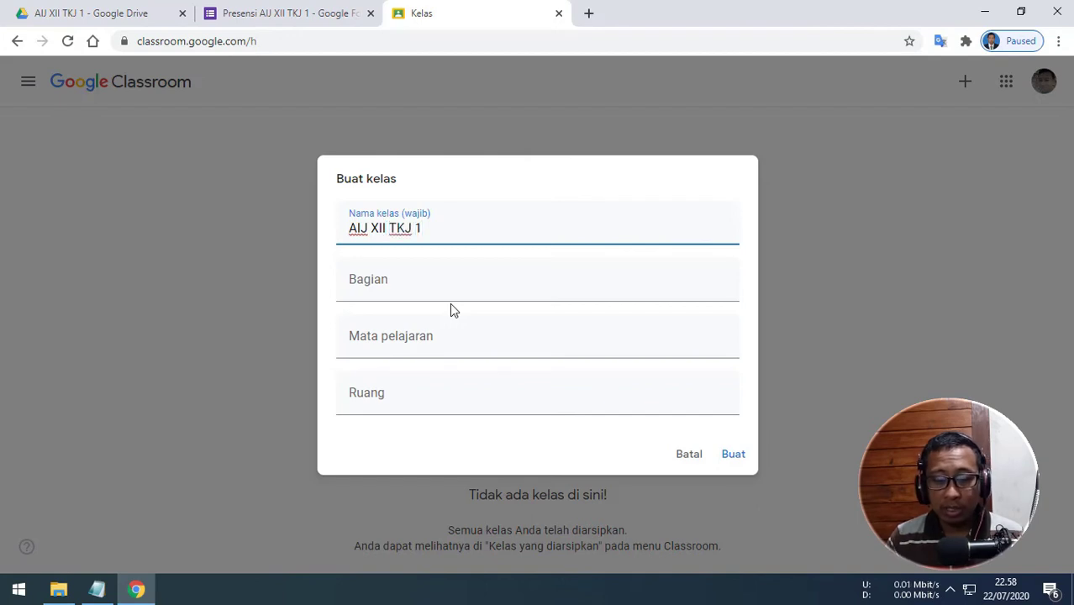
pyautogui.click(439, 340)
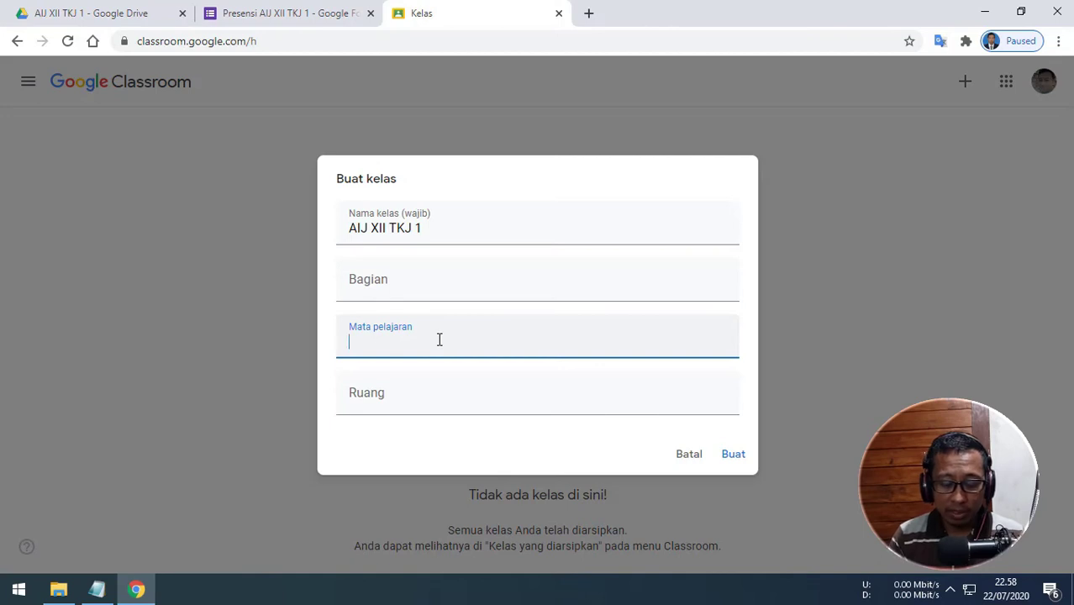
pyautogui.write('Administras')
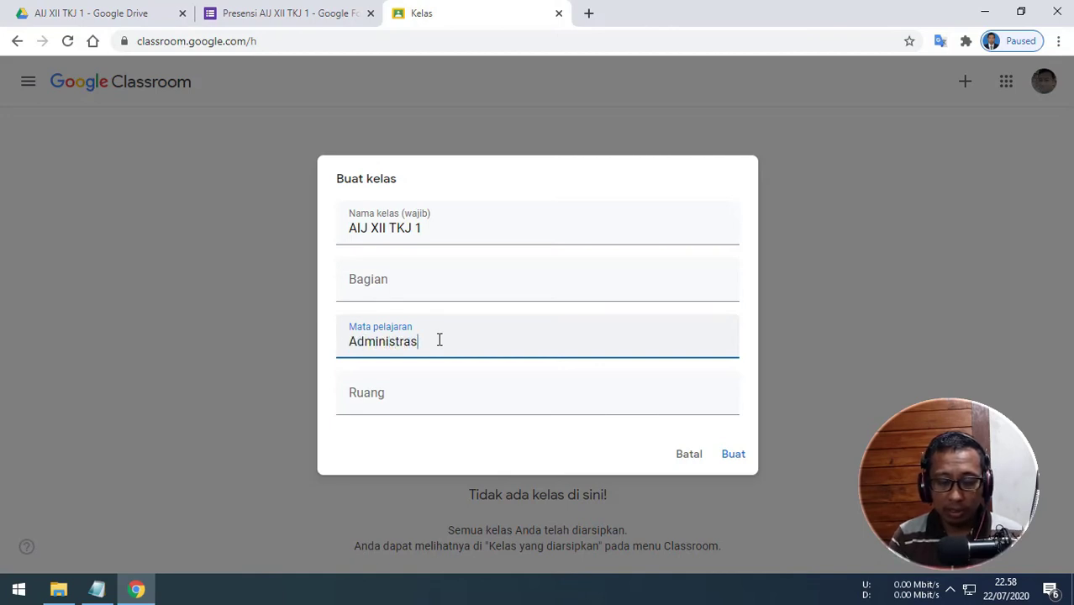
pyautogui.write('i Infrastru')
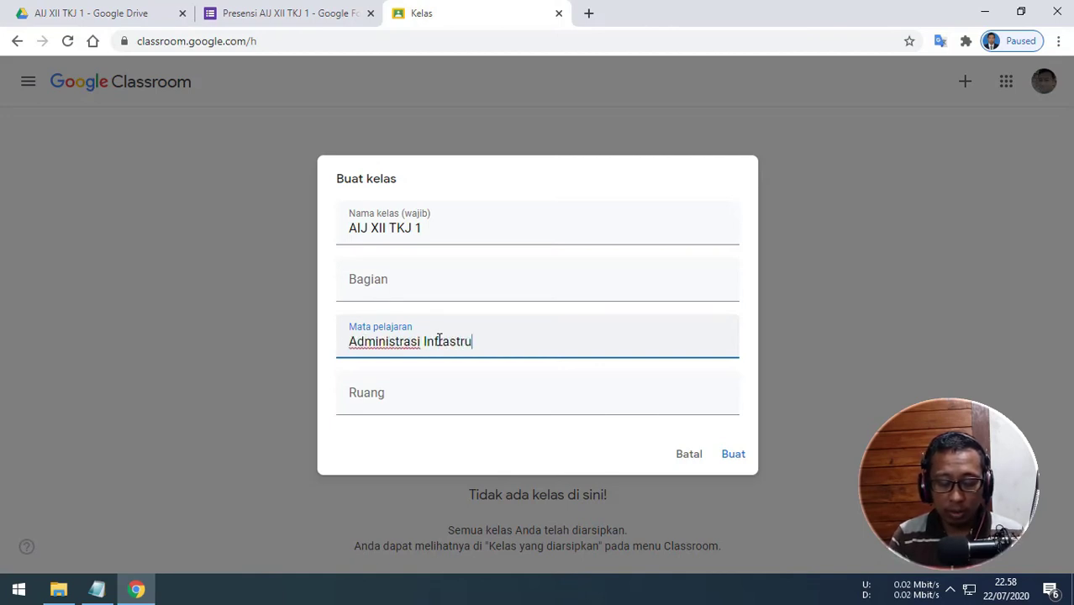
pyautogui.write('ktur J')
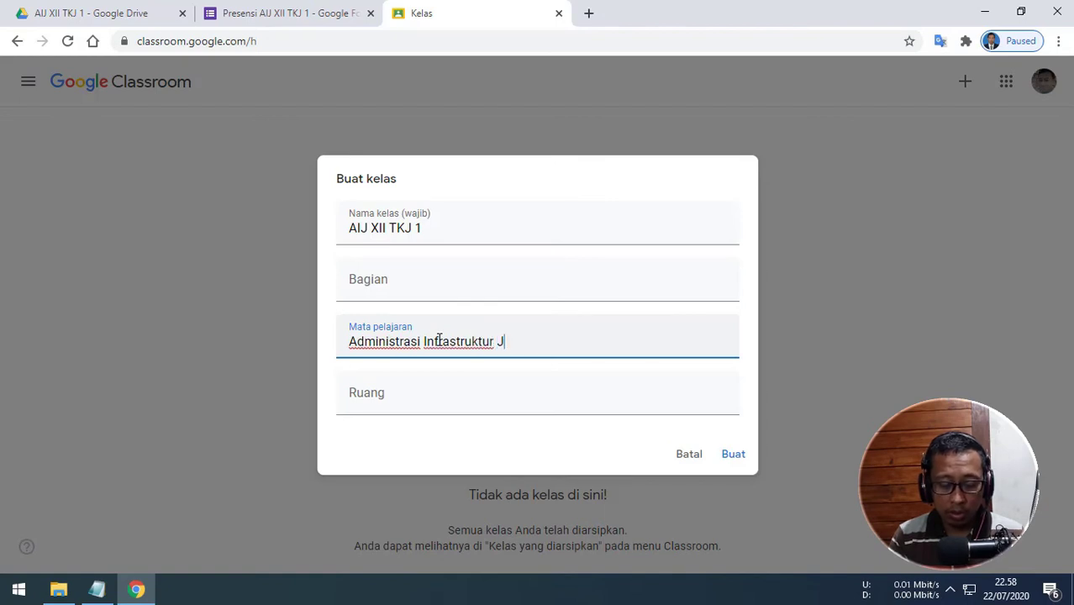
pyautogui.write('aringan')
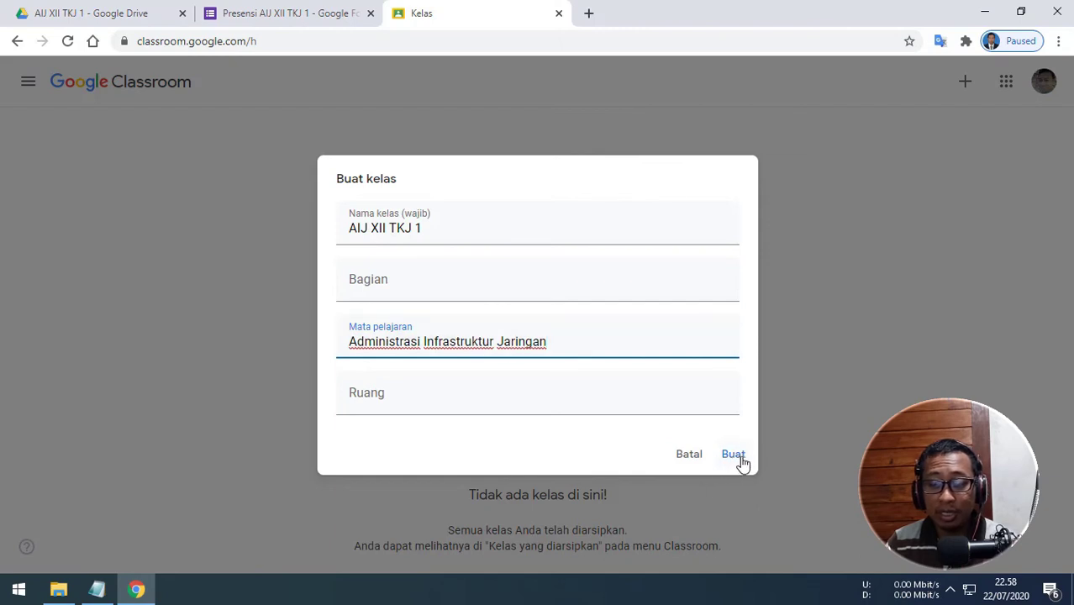
pyautogui.click(742, 462)
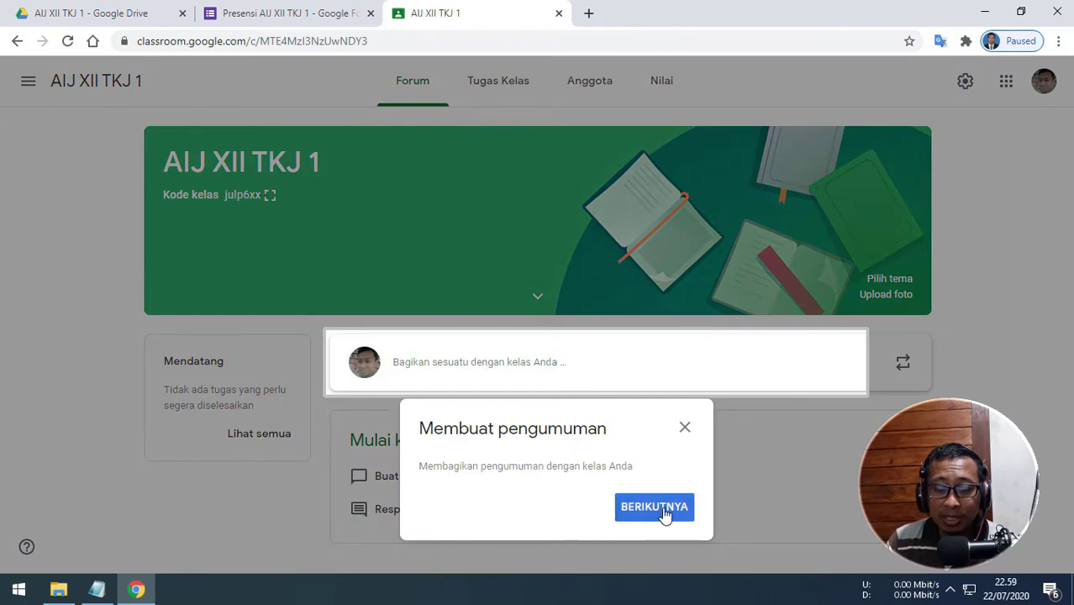
# Step: Dismiss the introductory announcement tips and view the class code enlarged
pyautogui.click(657, 507)
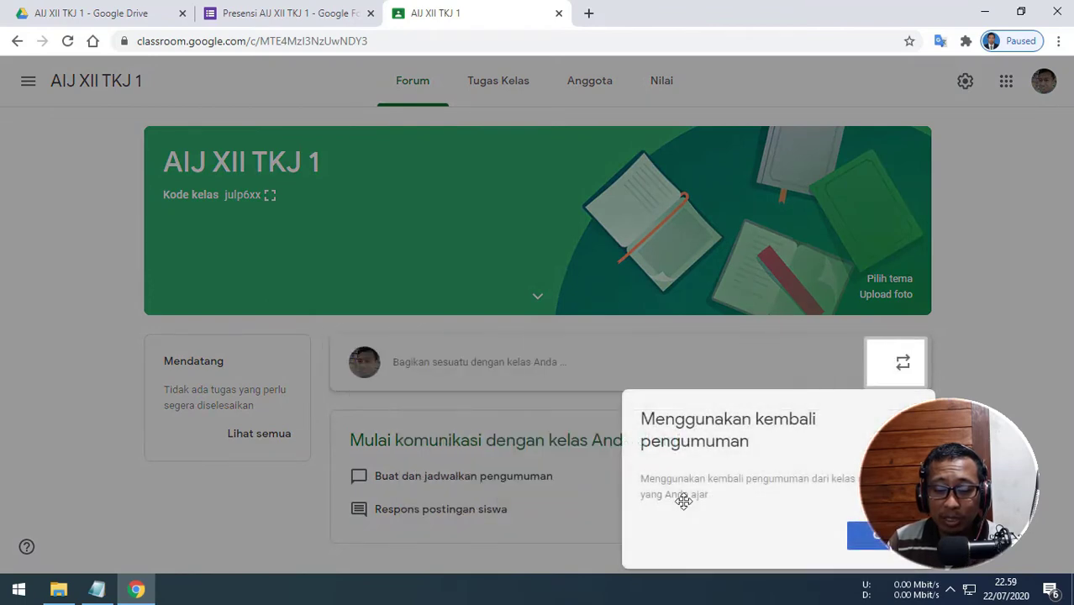
pyautogui.click(851, 525)
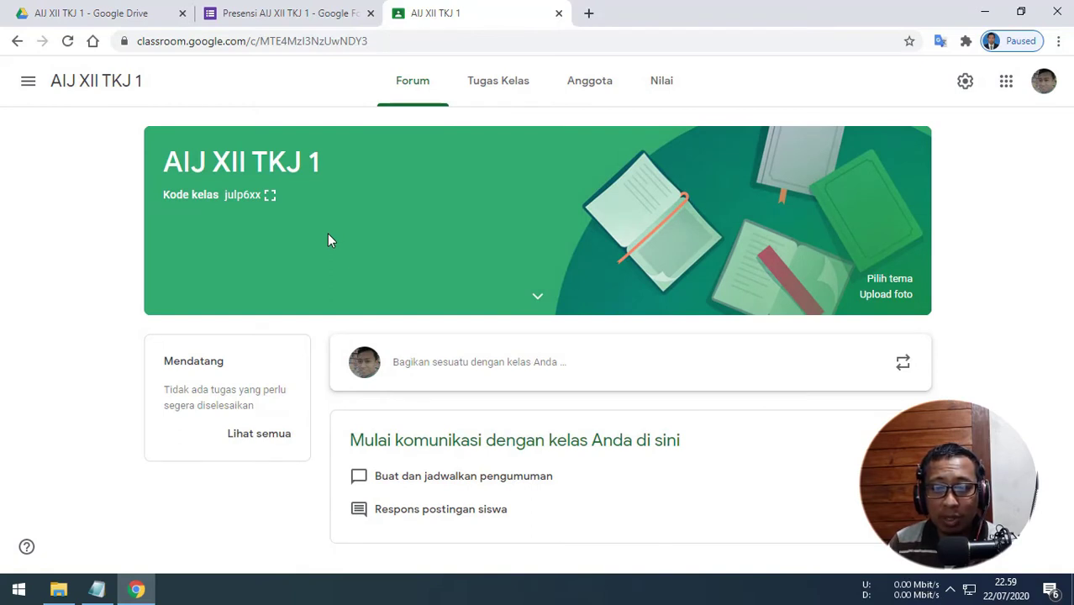
pyautogui.click(269, 197)
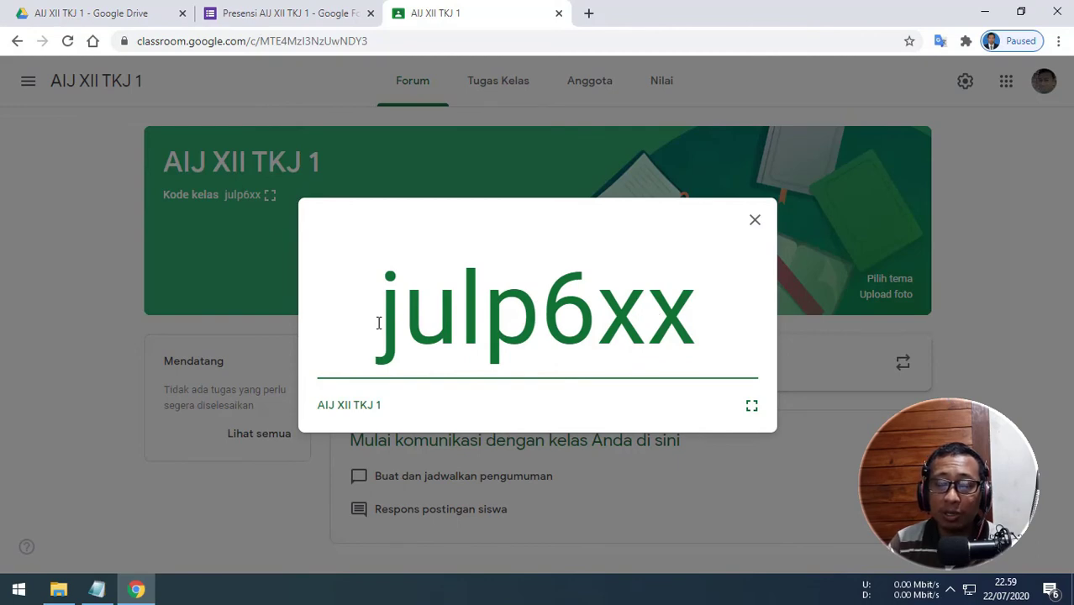
pyautogui.click(755, 220)
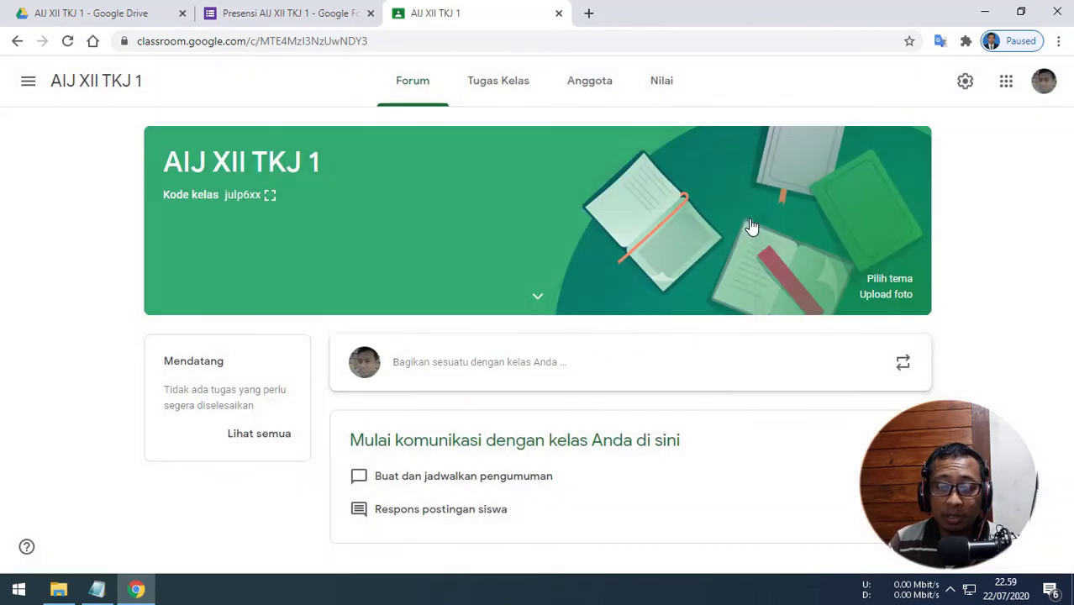
# Step: Switch to the classroom.txt notes in Notepad, highlight the fifth step, "Ucapan dan Video Perkenalan", and return to Classroom
pyautogui.click(95, 592)
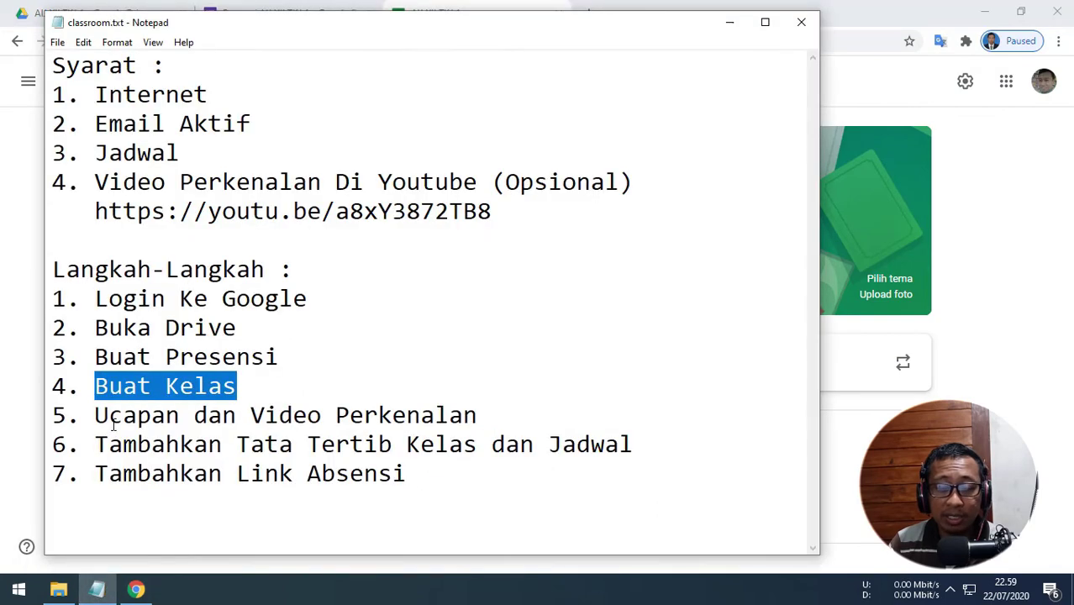
pyautogui.moveTo(95, 416); pyautogui.dragTo(492, 416)
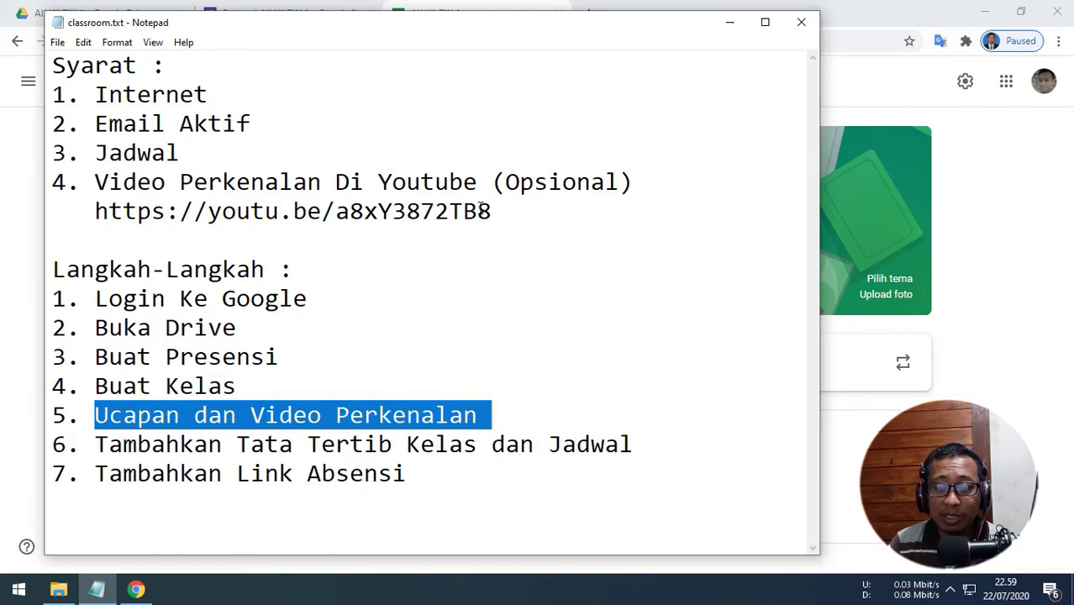
pyautogui.click(1002, 269)
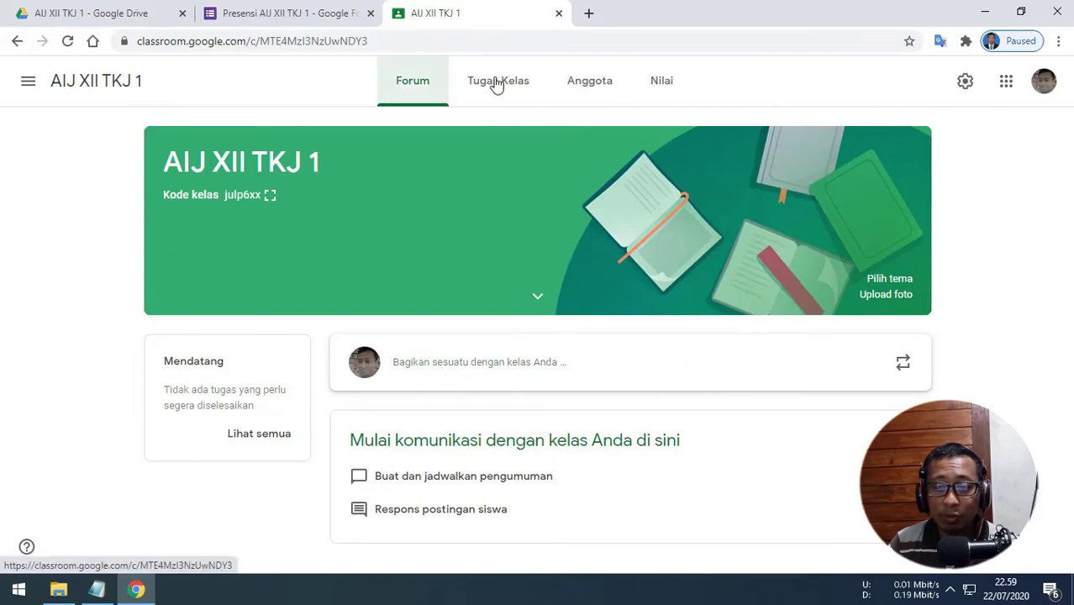
# Step: Start a forum announcement for all students reading "Selamat Datang Di Kelas AIJ XII TKJ 1"
pyautogui.click(406, 370)
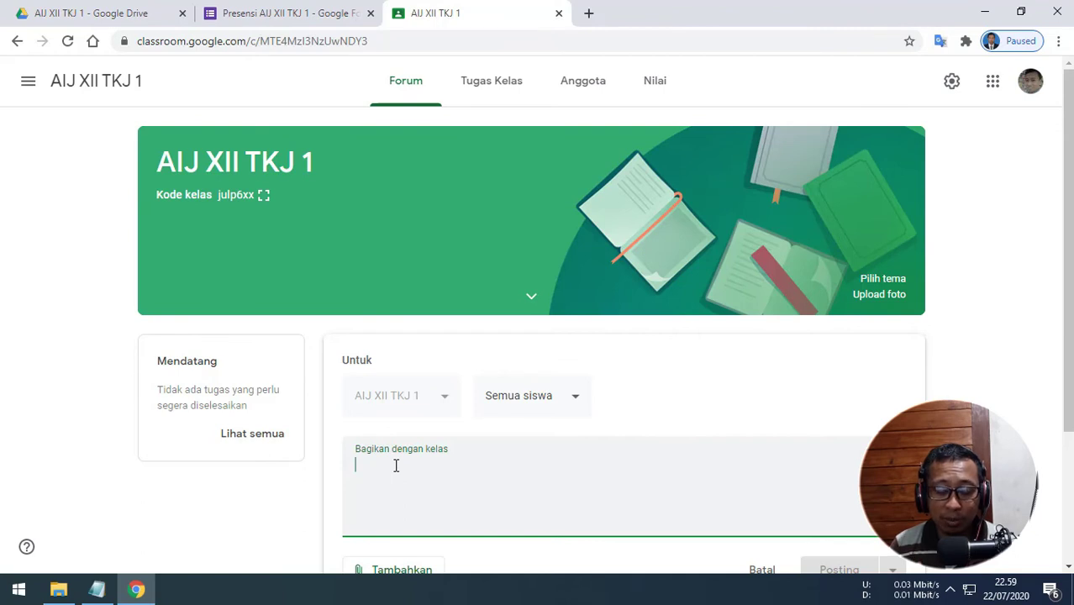
pyautogui.write('Sela')
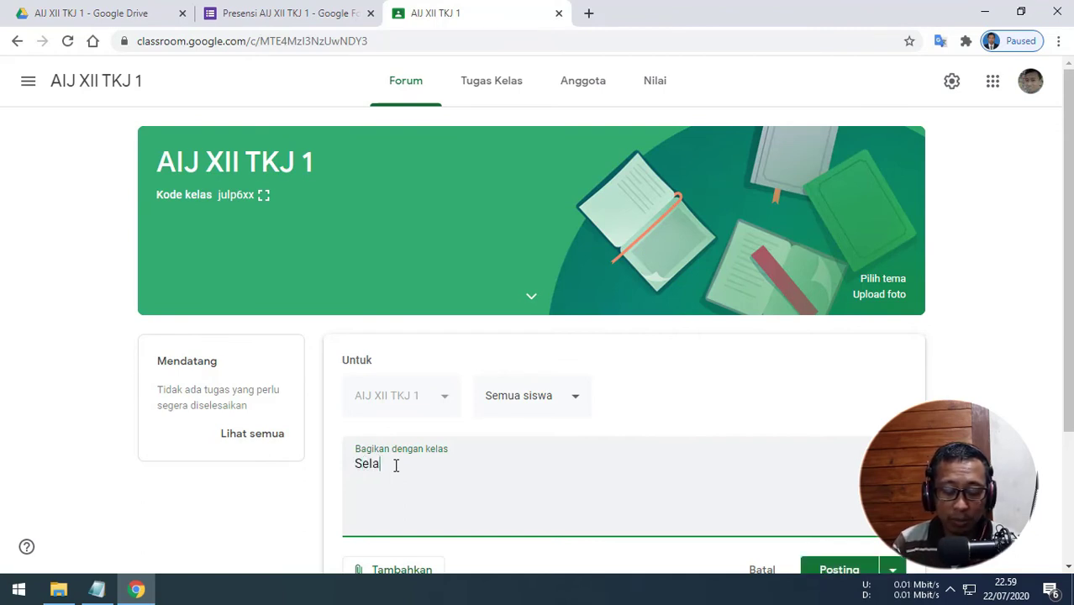
pyautogui.write('mat Datang DI')
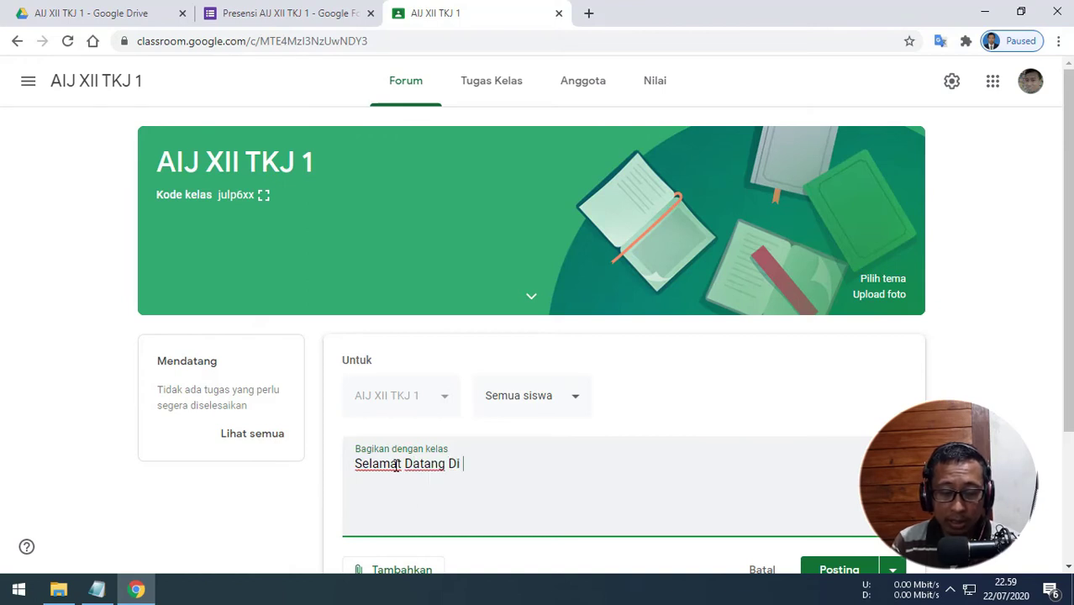
pyautogui.write(' Kelas ')
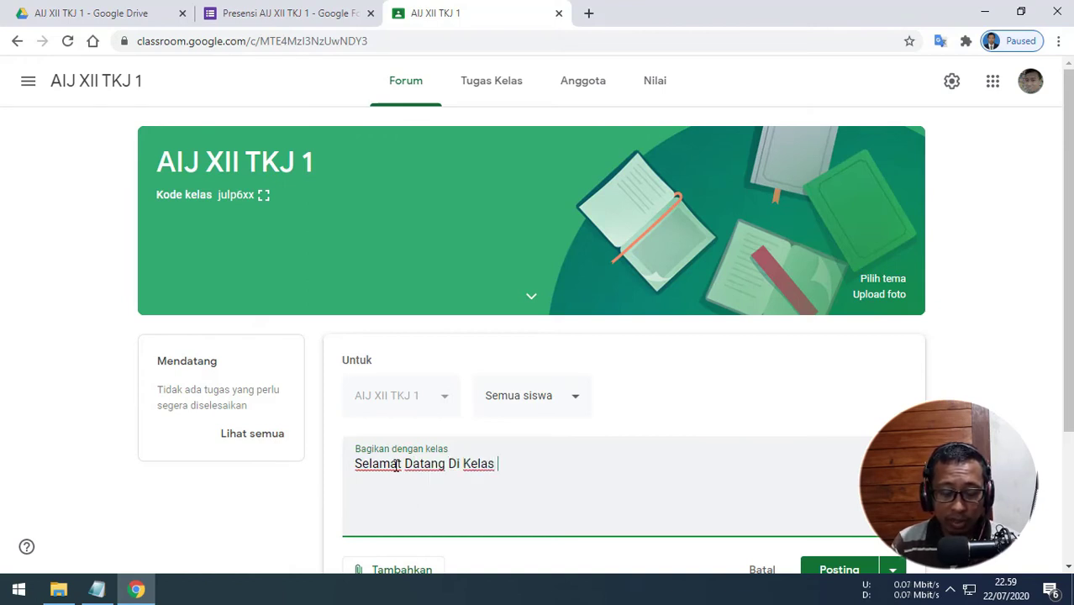
pyautogui.write('AIJ ')
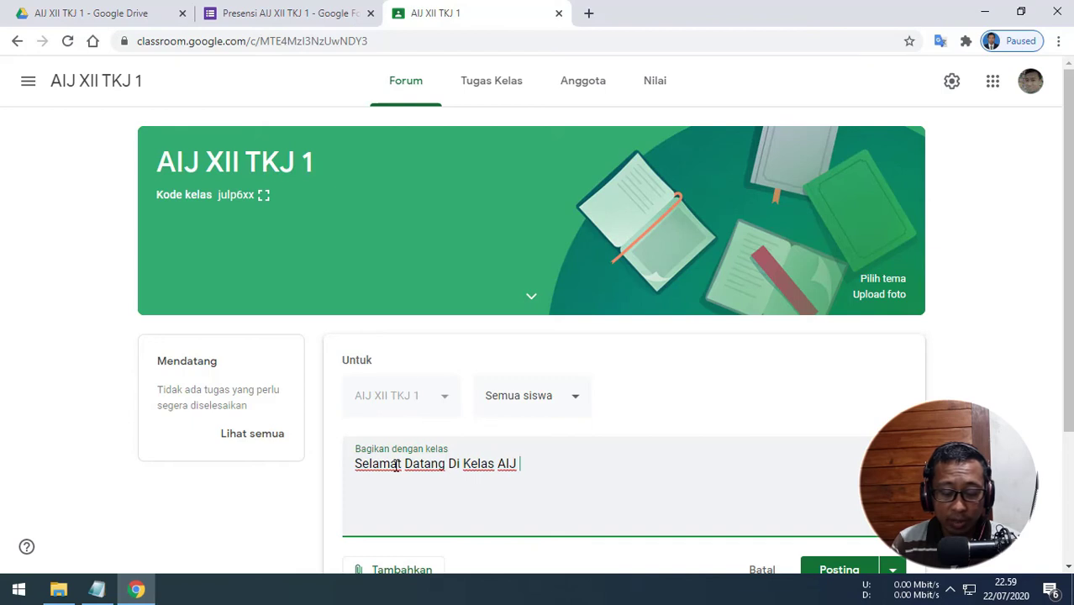
pyautogui.write('XII TKJ 1')
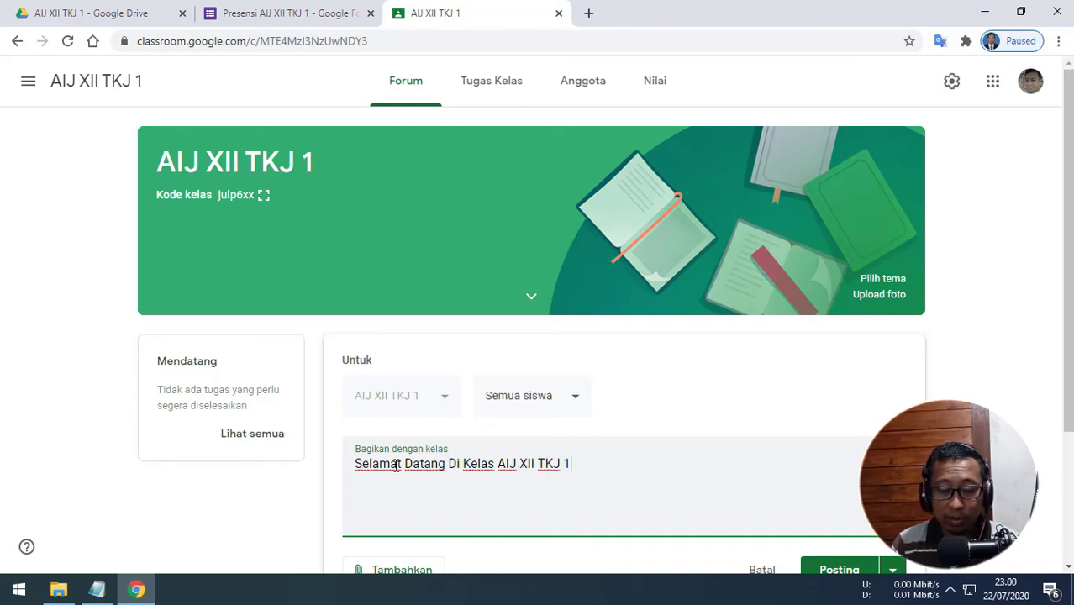
pyautogui.scroll(-1, 396, 465)
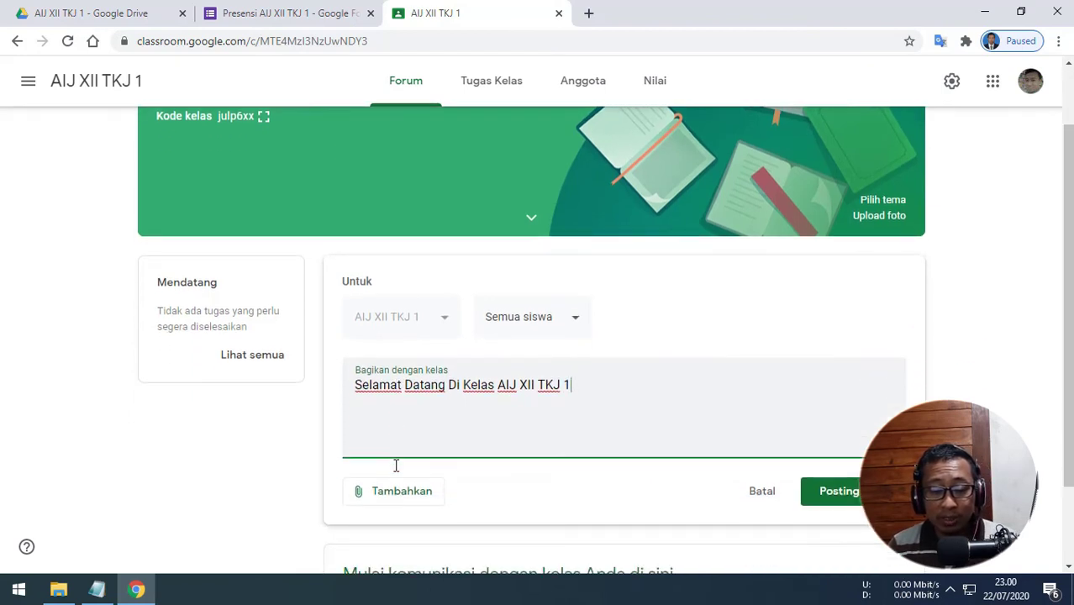